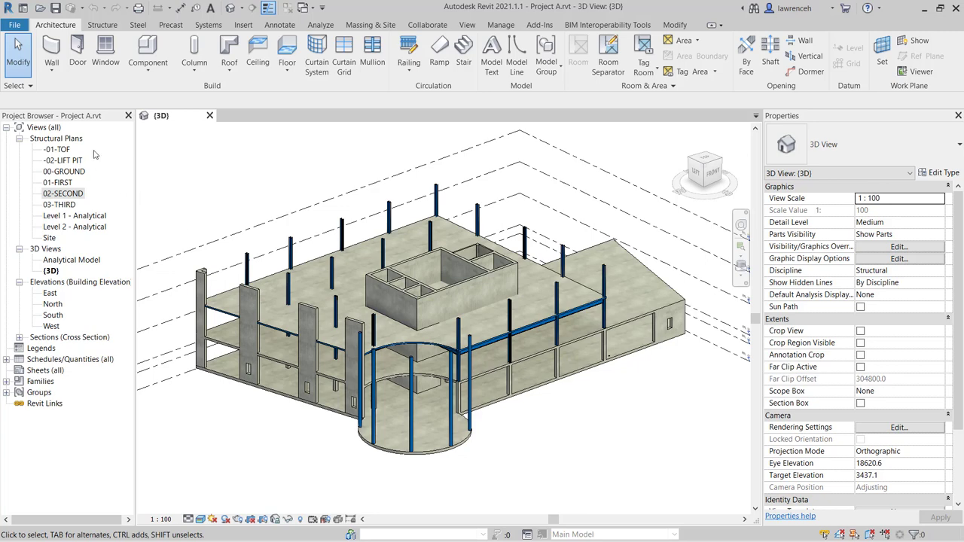
- Open the 02-SECOND structural plan from the Project Browser's Structural Plans list
double_click(74, 194)
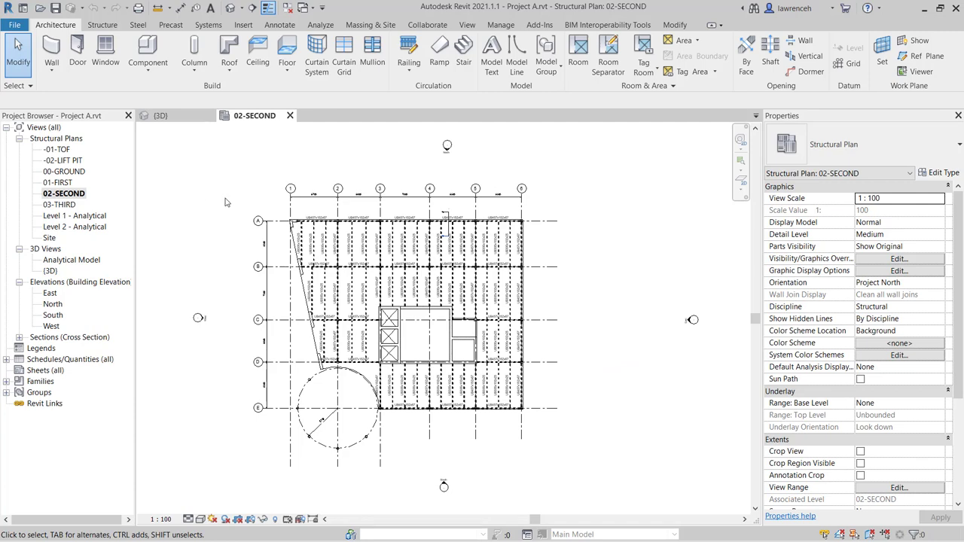
- Zoom in around grid A/1 and pan to show the framing between grids A and B
scroll(263, 222, up, 8)
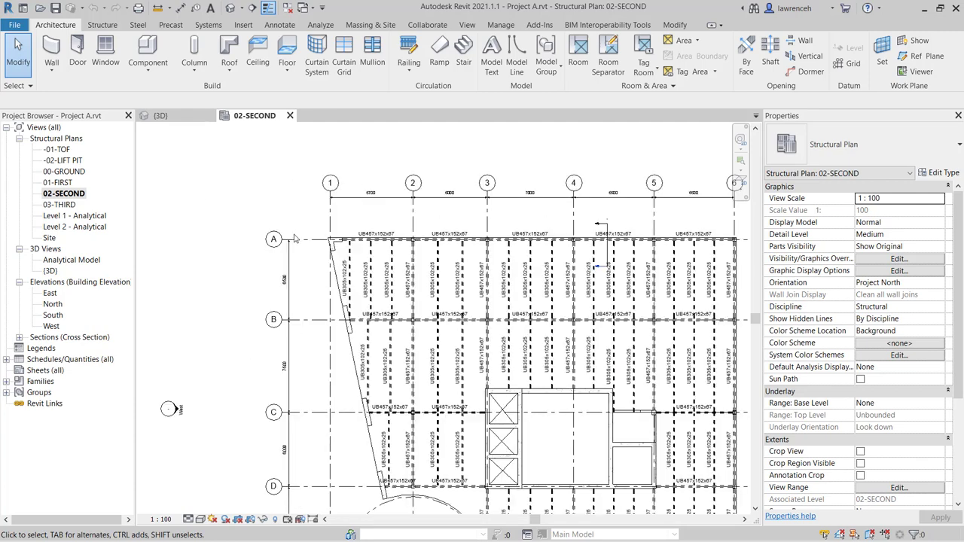
middle_drag(301, 275, 254, 279)
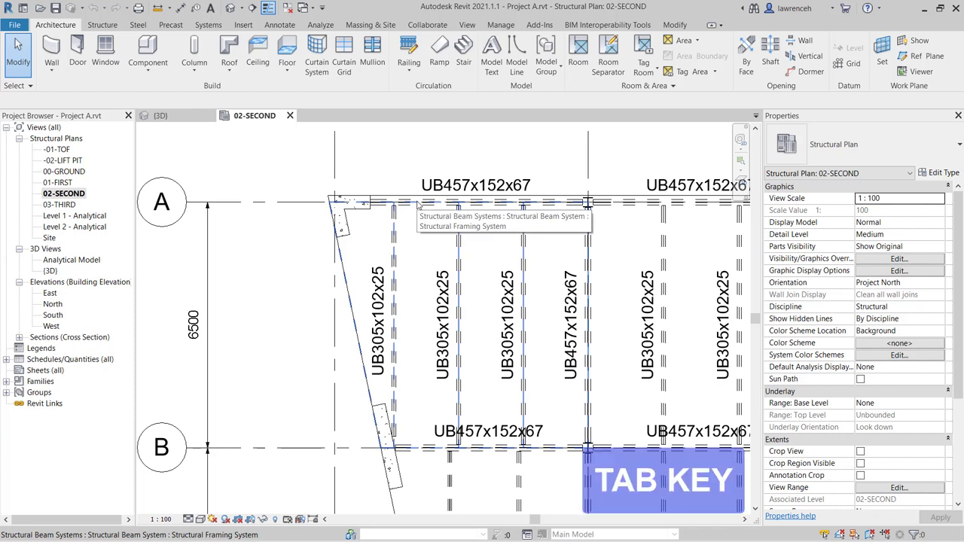
- Cycle highlights with Tab and select the structural beam system between grids A and B
key(Tab)
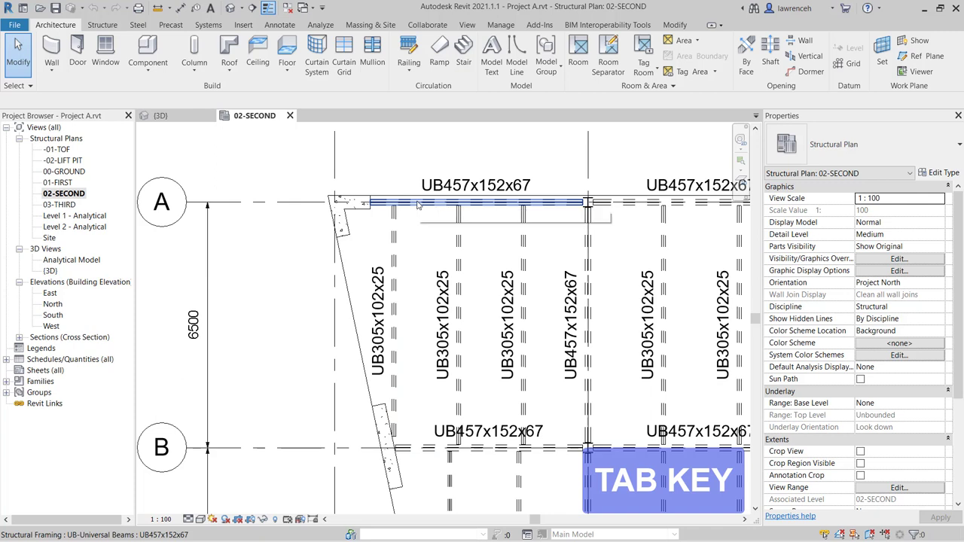
key(Tab)
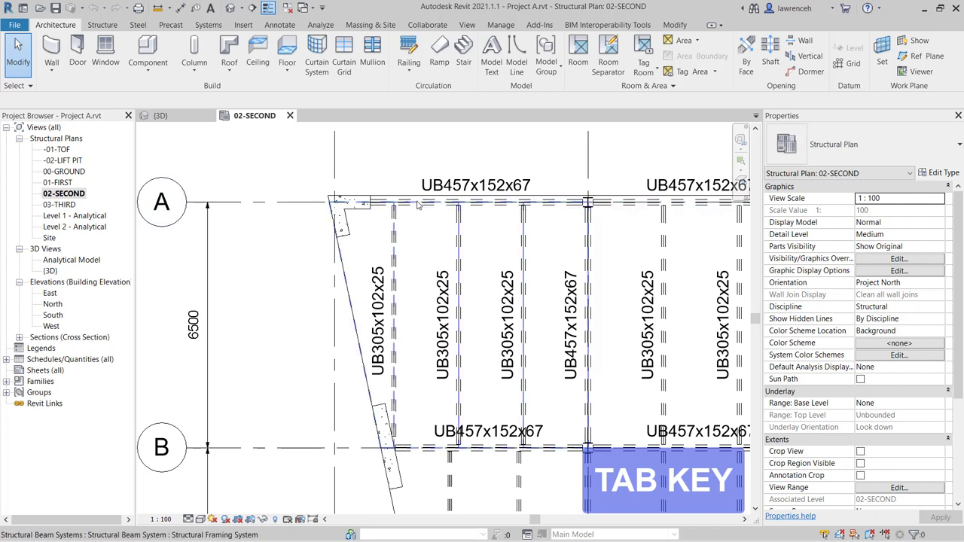
key(Tab)
key(Tab)
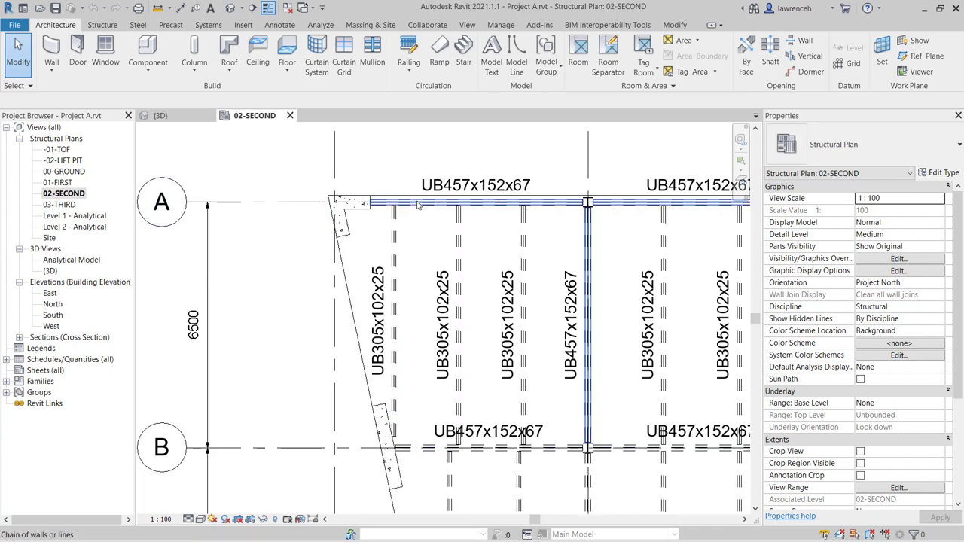
key(Tab)
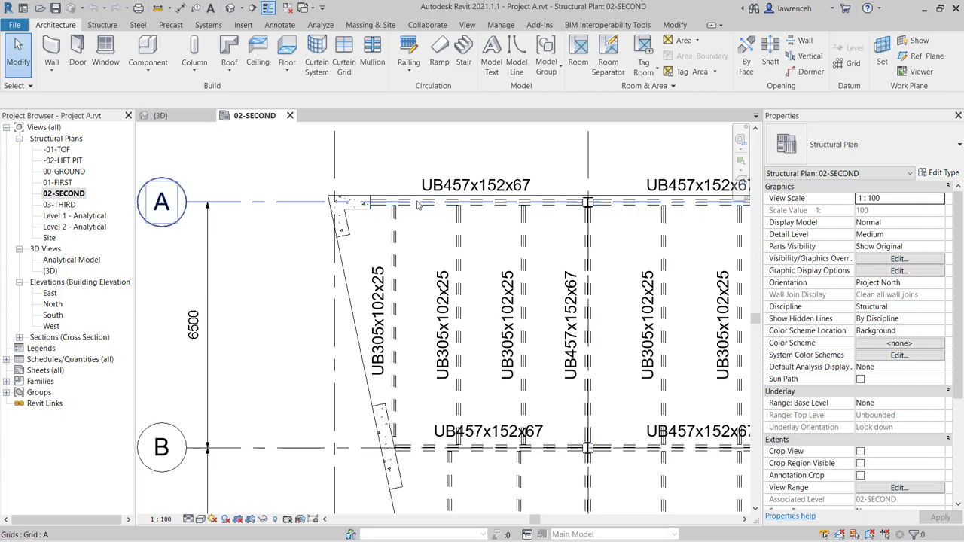
key(Tab)
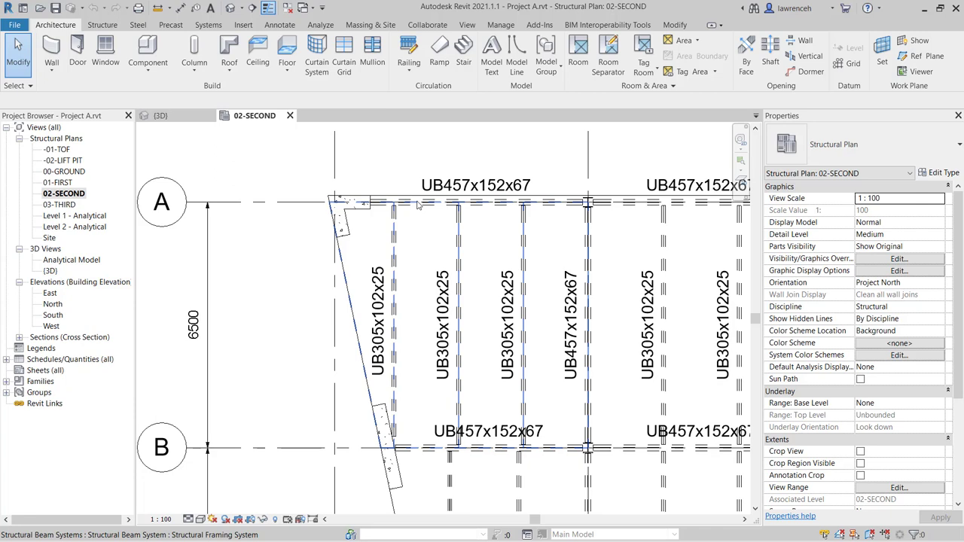
click(419, 205)
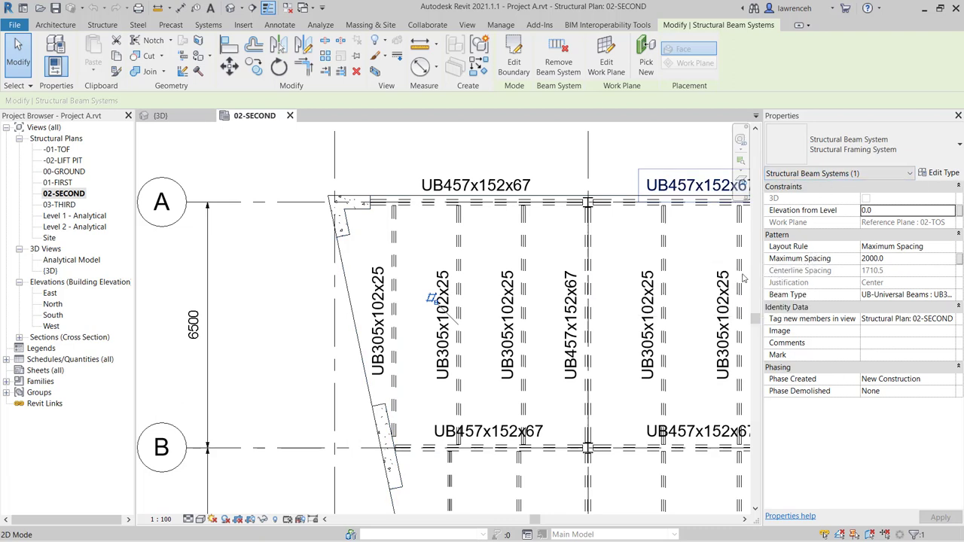
middle_drag(639, 377, 598, 286)
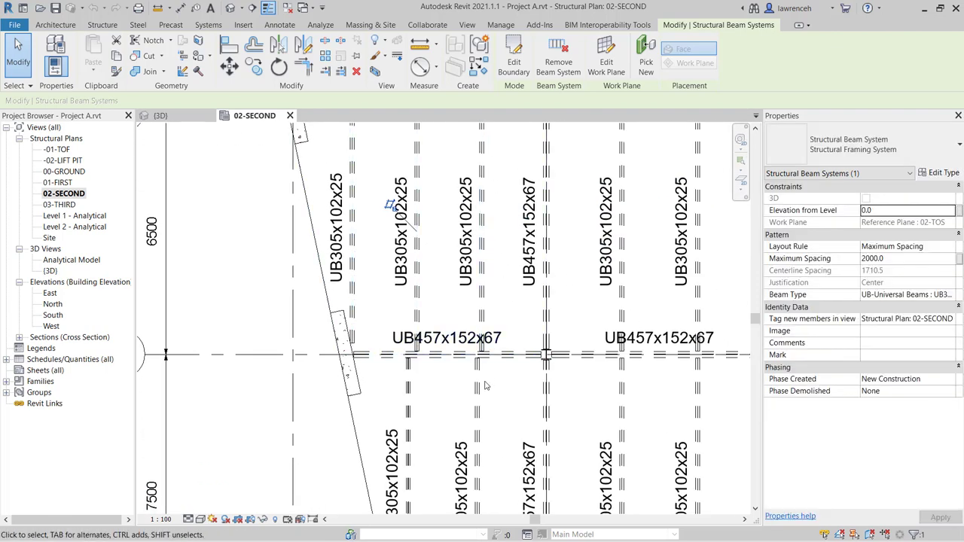
scroll(486, 386, up, 5)
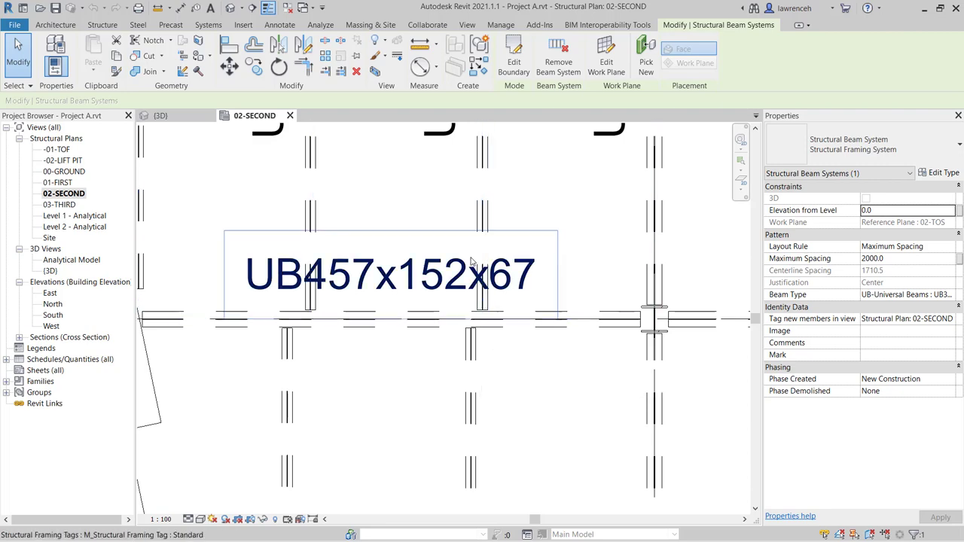
click(414, 375)
scroll(410, 366, down, 3)
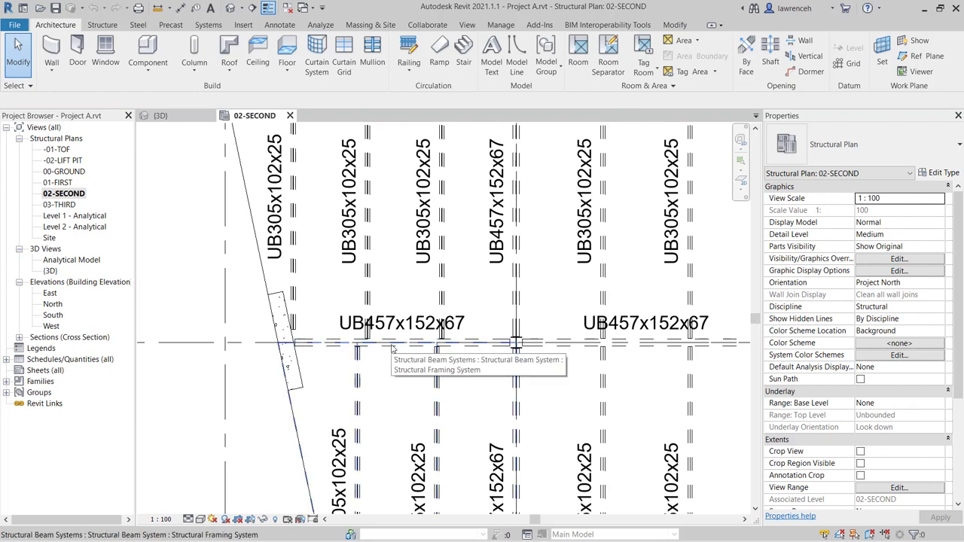
click(391, 348)
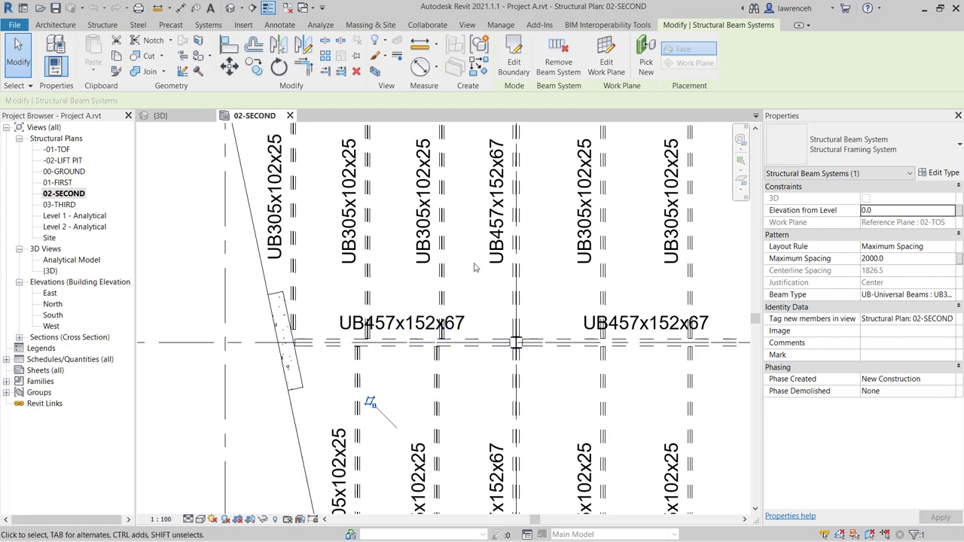
- Remove the beam system between grids A and B and inspect the freed UB305x102x25 beams
click(560, 73)
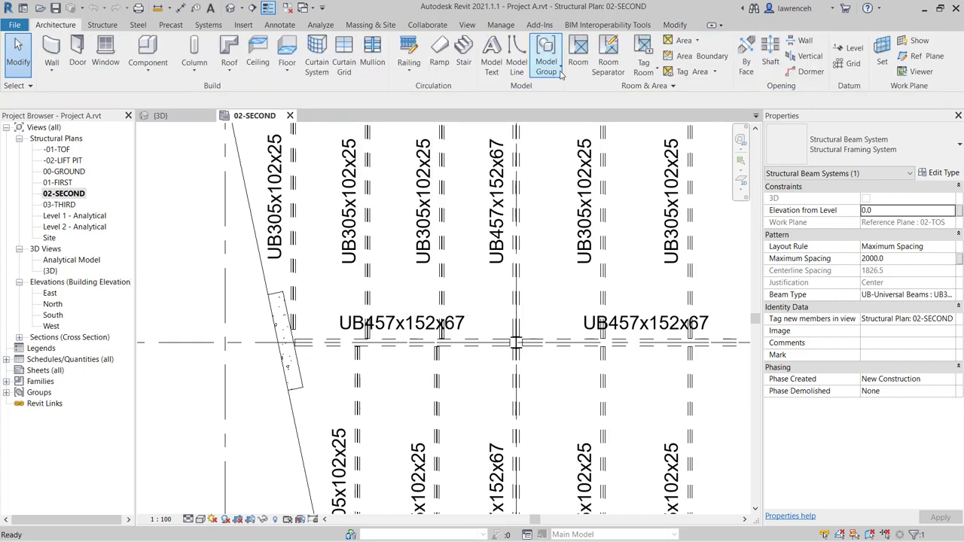
click(438, 377)
key(Escape)
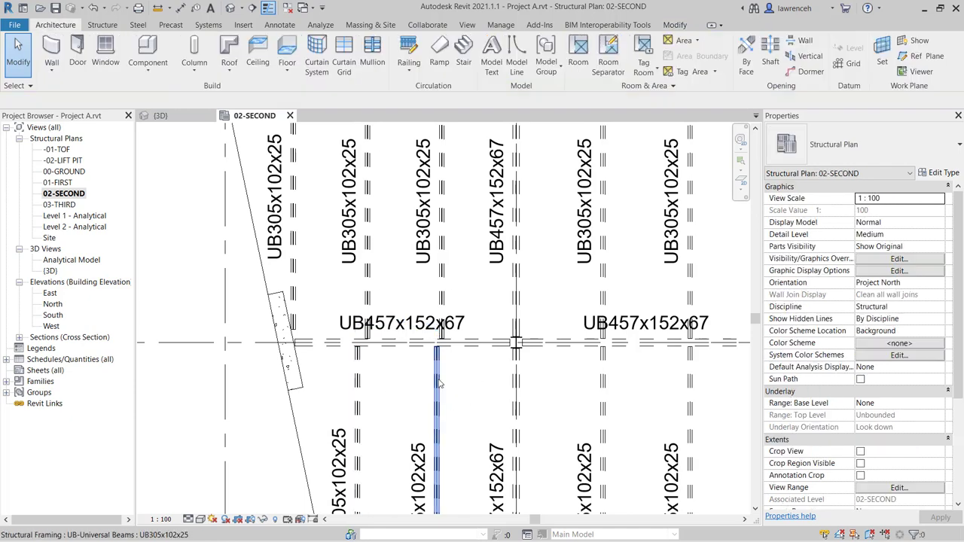
click(359, 391)
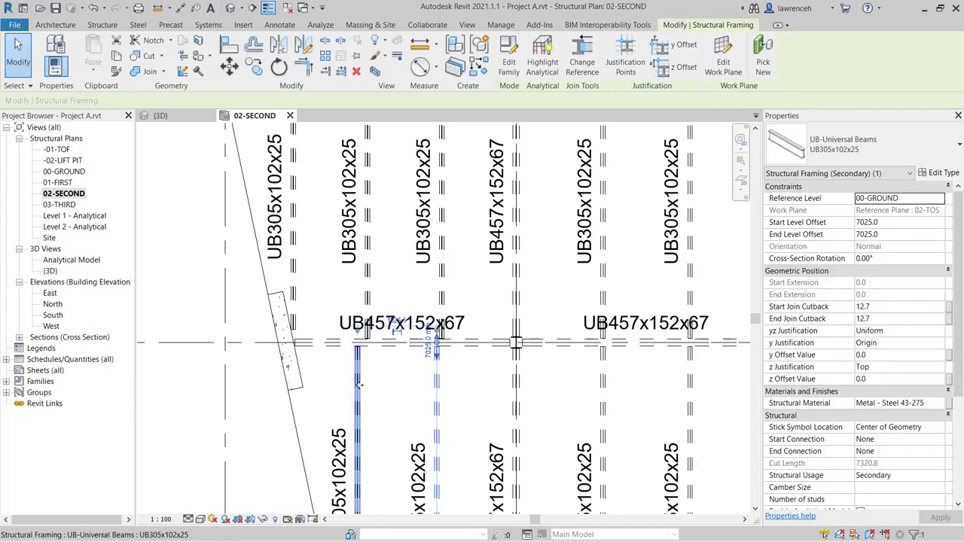
key(Escape)
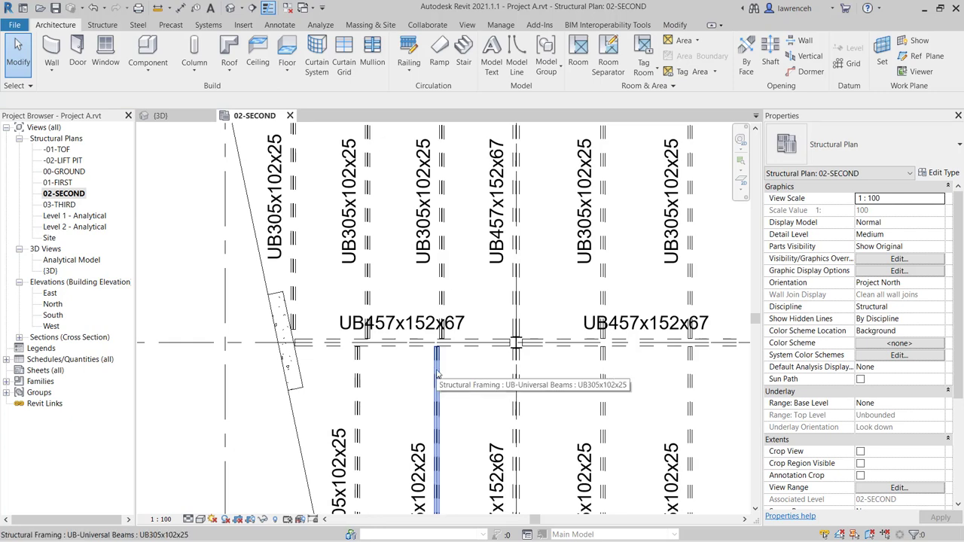
click(437, 374)
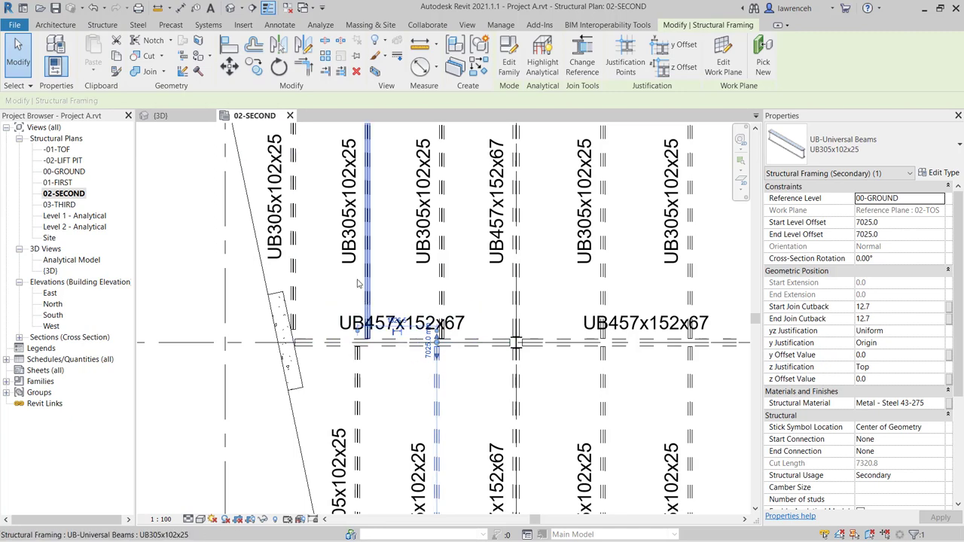
- With Align (AL), line the lower UB305x102x25 beam up with the upper beam line
key(a)
key(l)
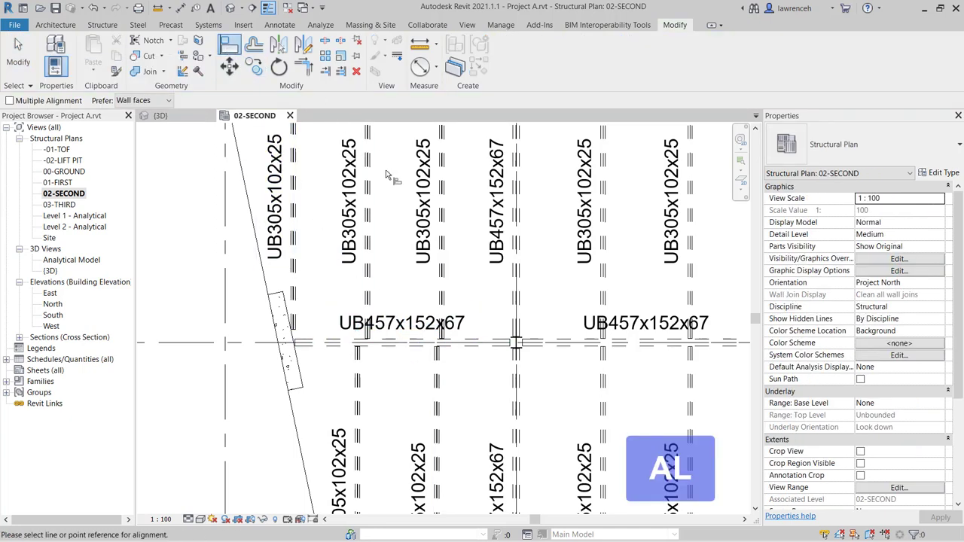
scroll(471, 322, up, 2)
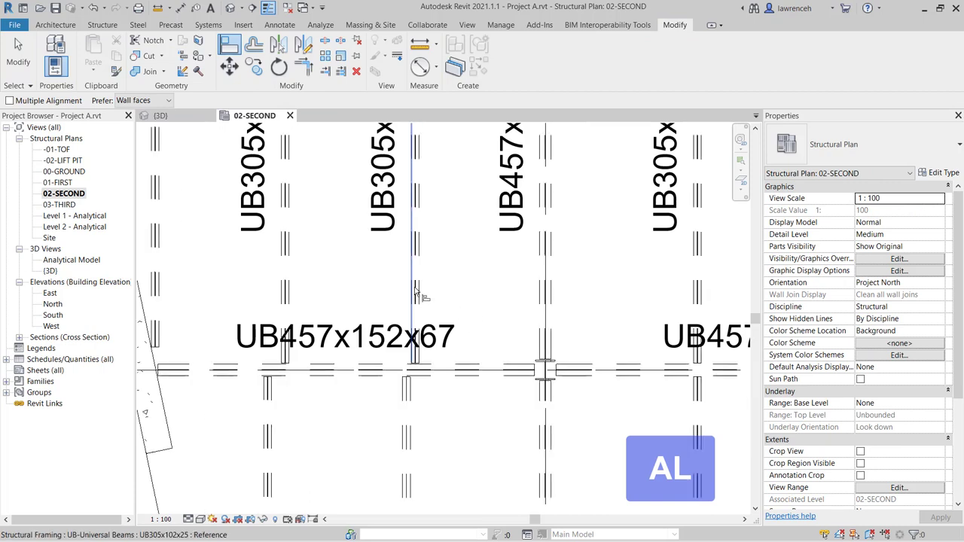
click(418, 290)
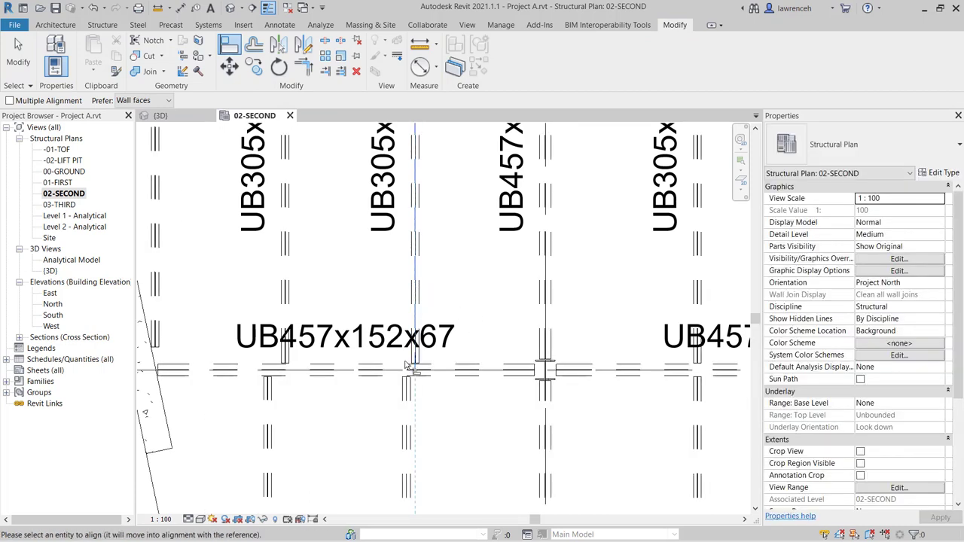
click(408, 422)
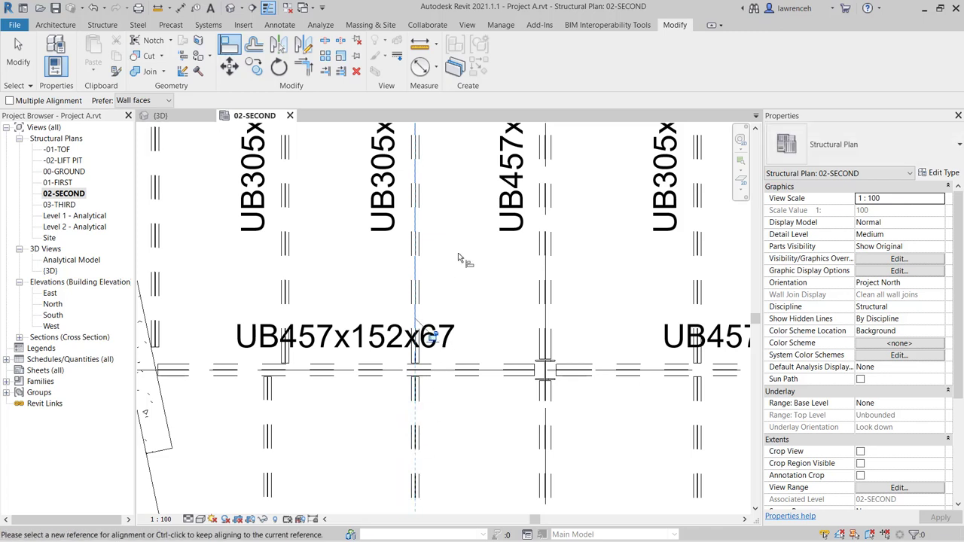
- Align a second lower beam to its reference and unjoin elements to clear the join error
scroll(276, 315, up, 1)
click(287, 301)
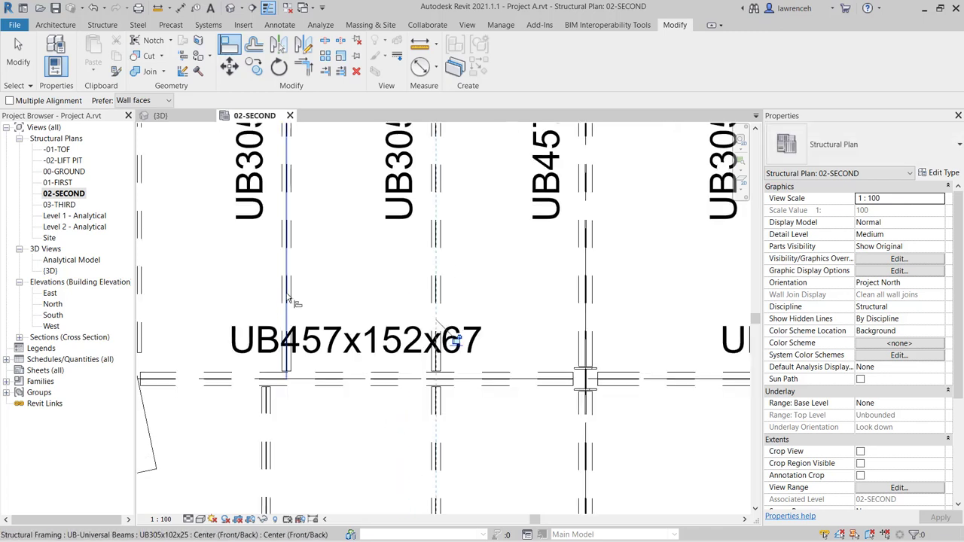
click(267, 389)
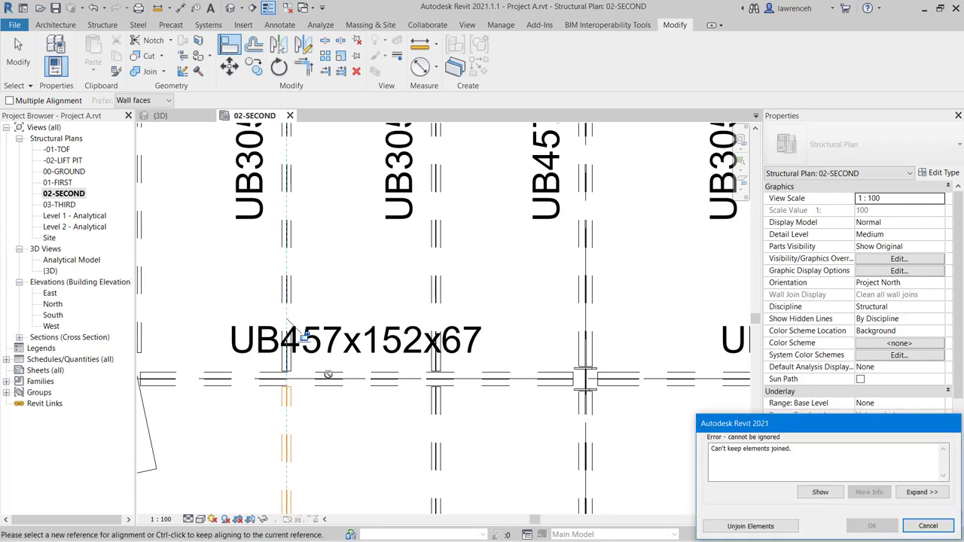
scroll(379, 305, down, 3)
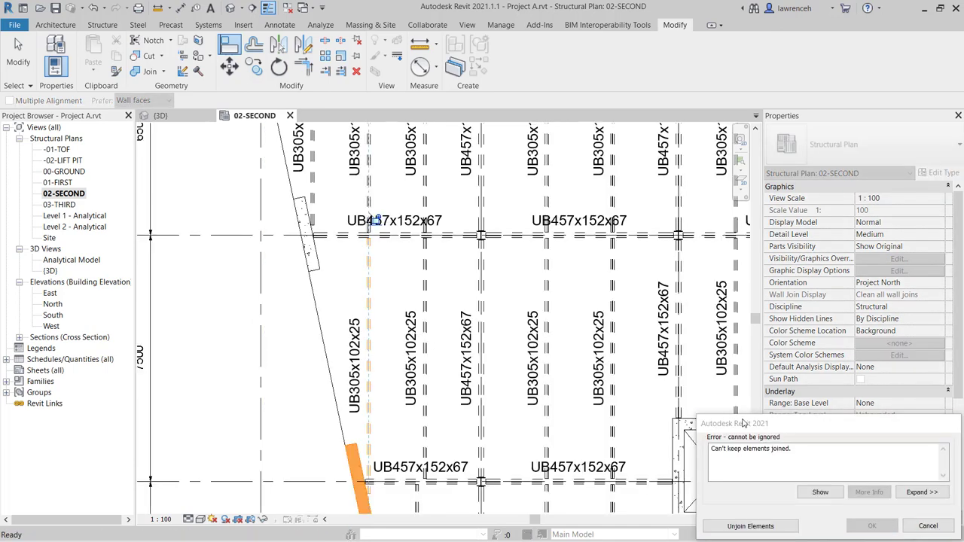
drag(770, 426, 562, 321)
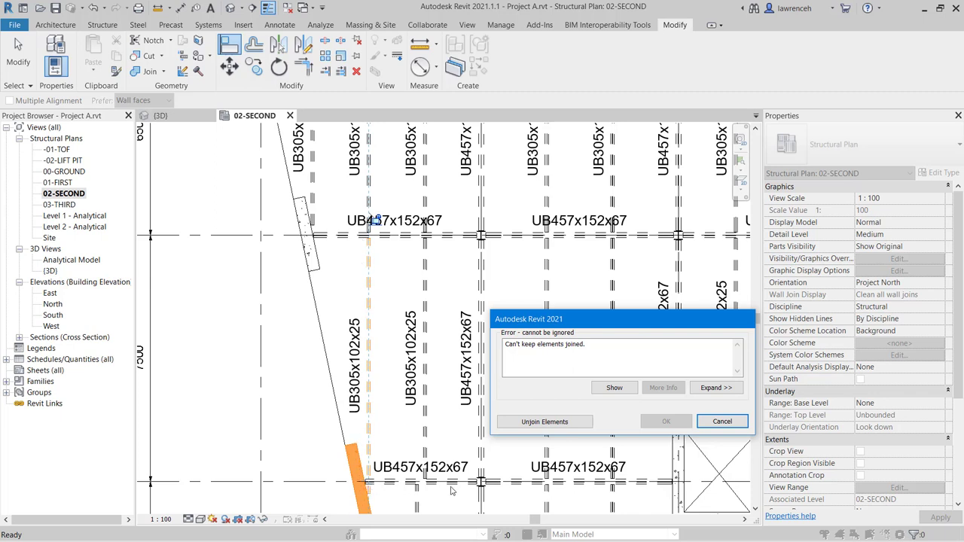
click(545, 422)
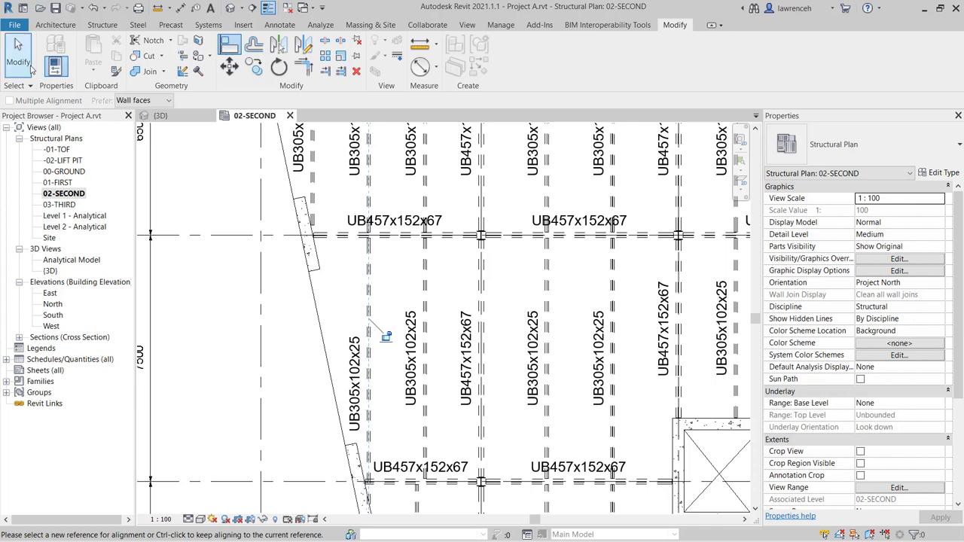
- Pull the leftmost UB305x102x25 beam's lower end back to the UB457x152x67 beam line
click(19, 60)
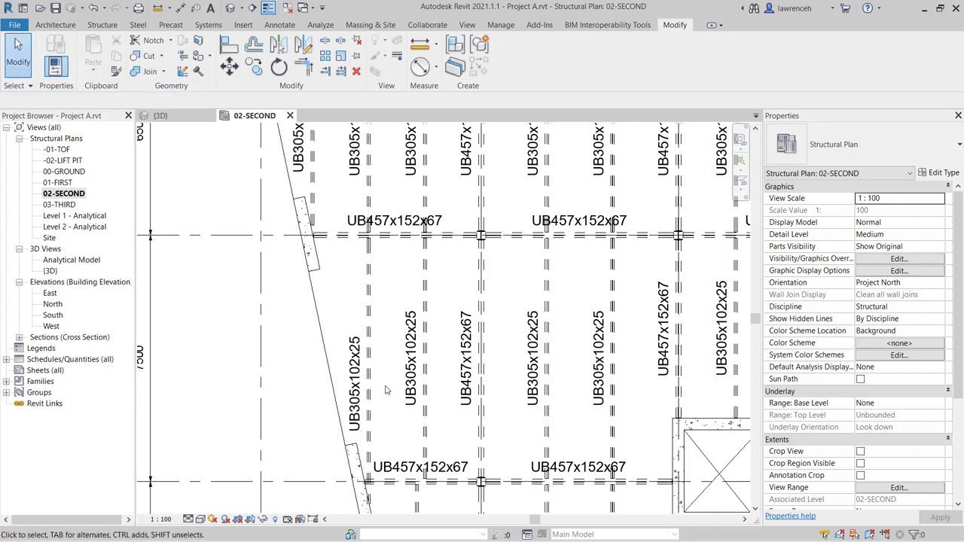
click(368, 474)
scroll(393, 438, up, 3)
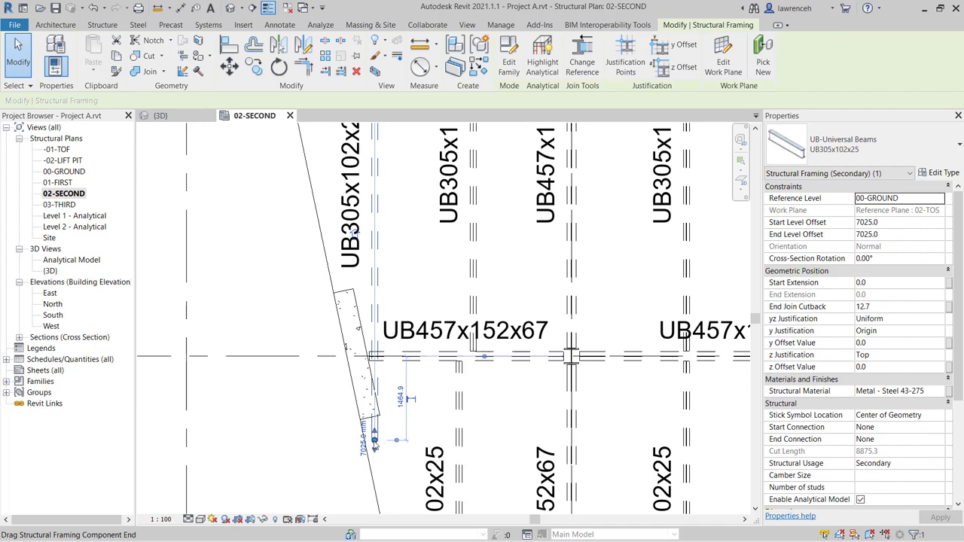
drag(374, 443, 376, 356)
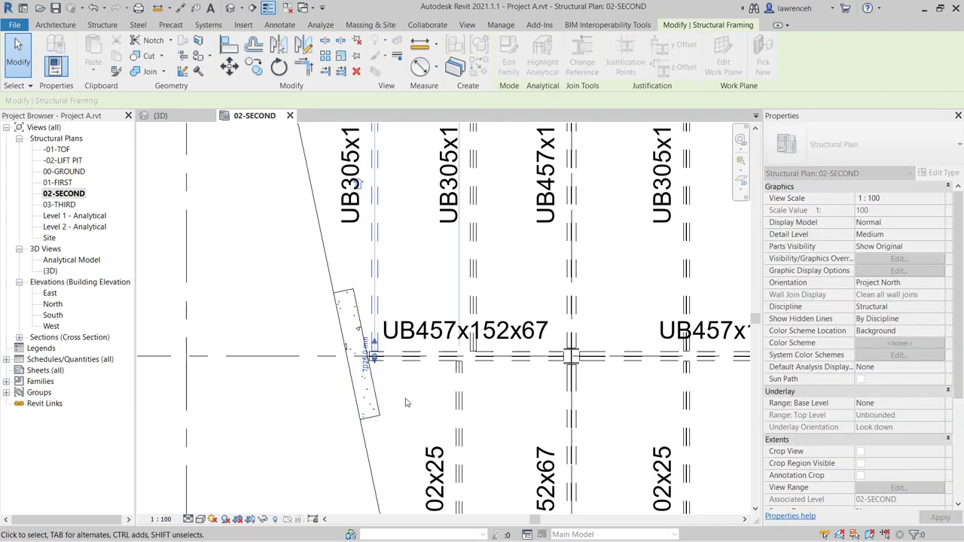
click(407, 399)
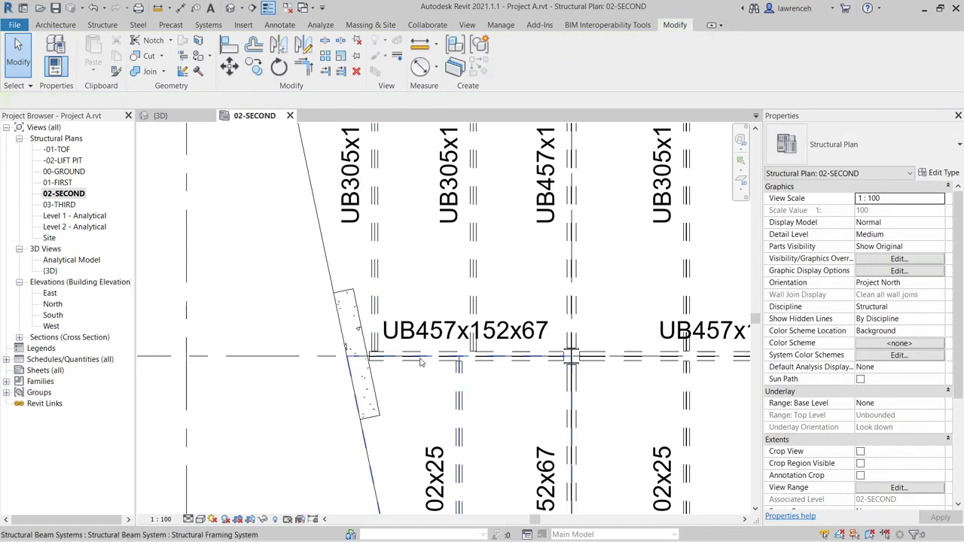
- Remove the beam system between grids C and D and align its lower beam with the one above
click(422, 363)
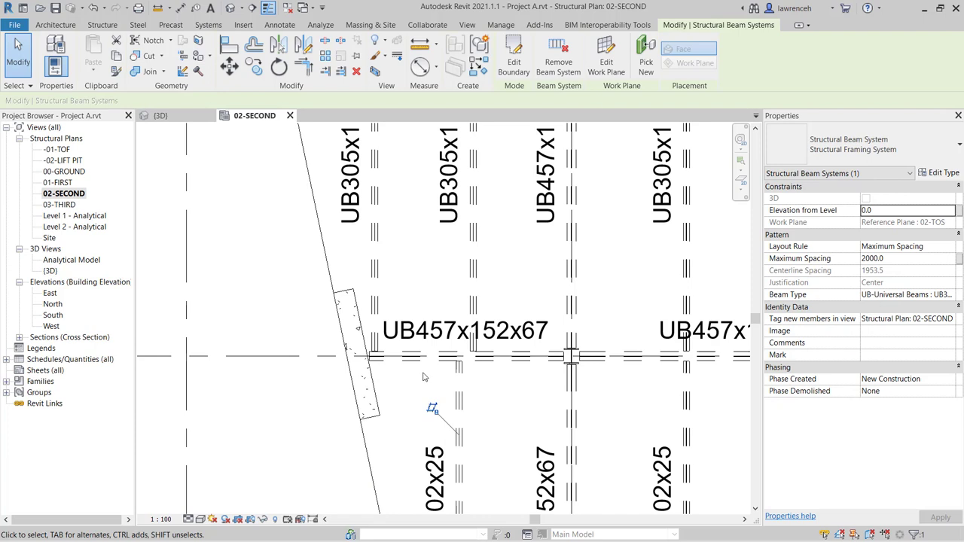
click(576, 70)
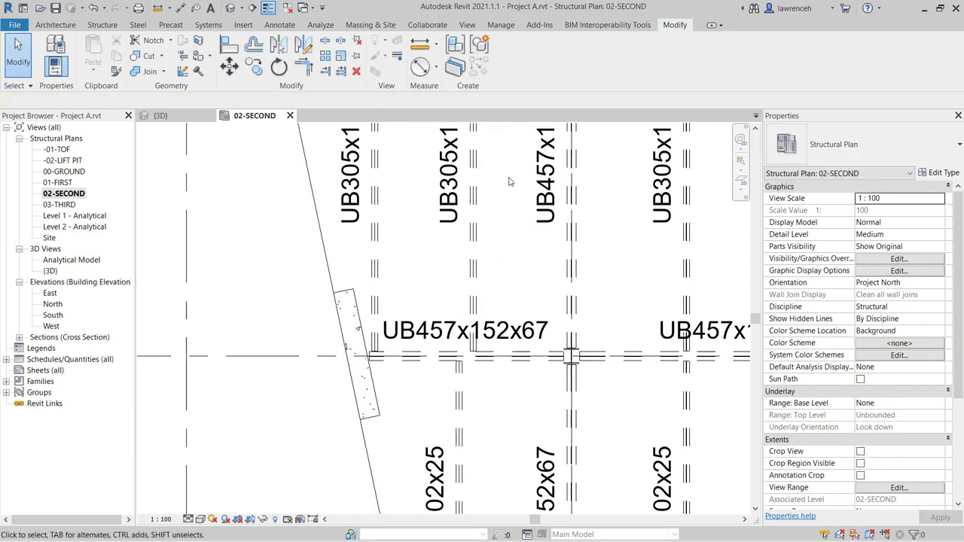
click(230, 47)
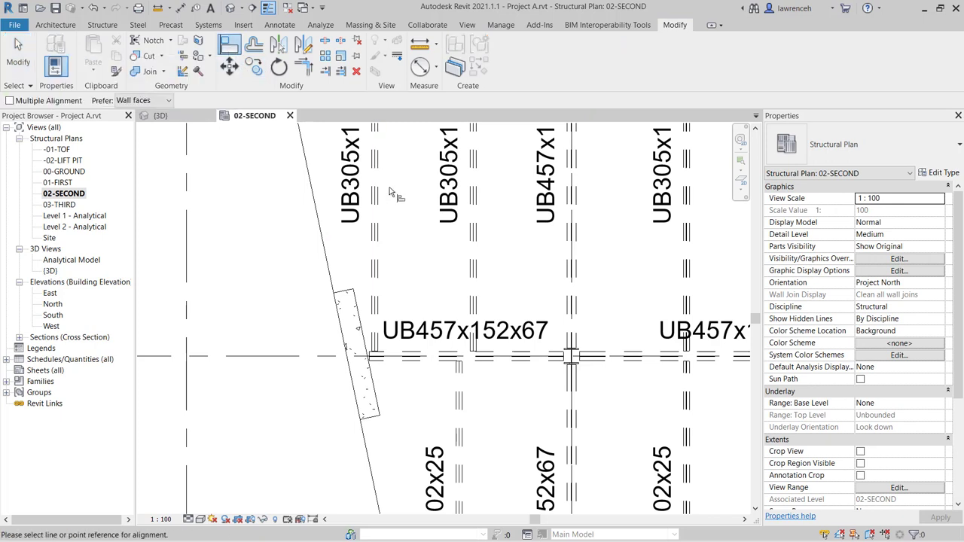
scroll(475, 290, up, 2)
click(474, 288)
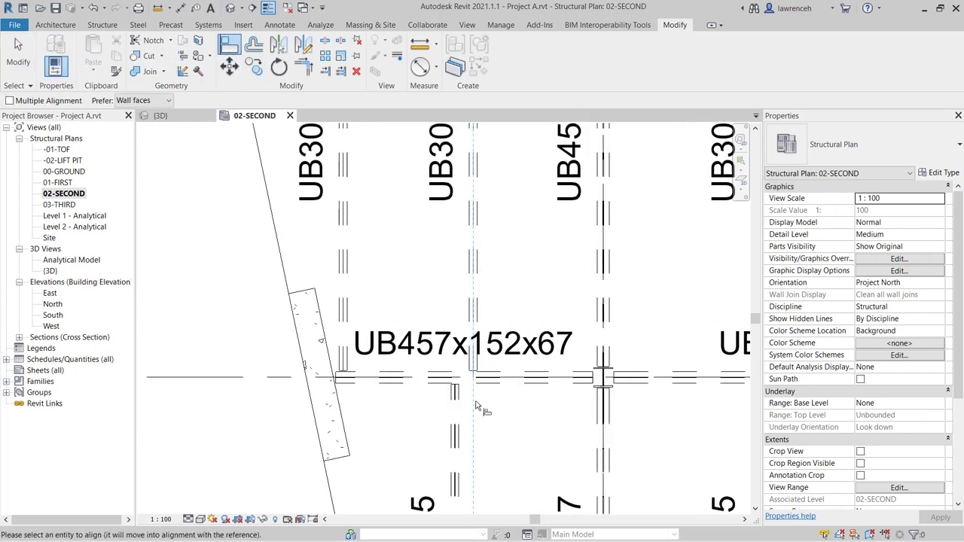
click(455, 437)
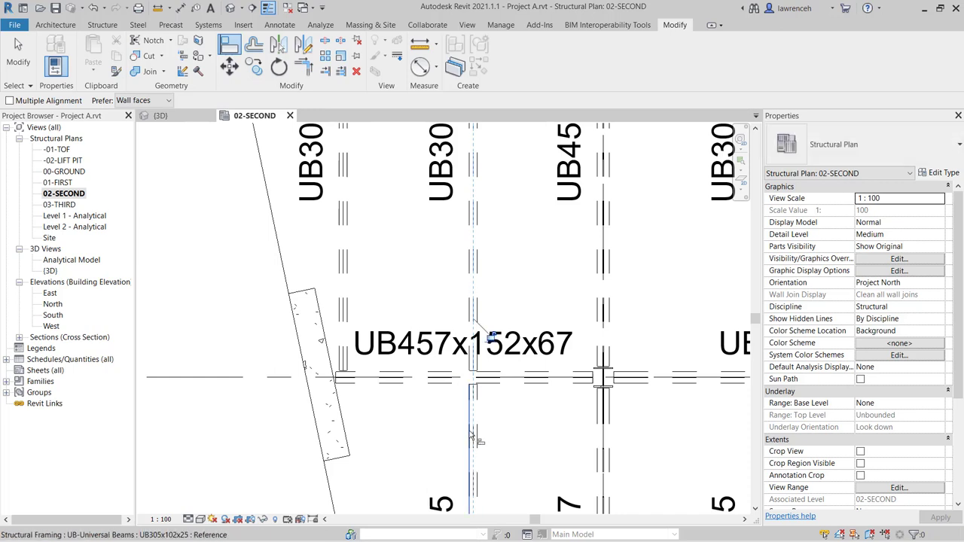
scroll(473, 437, down, 3)
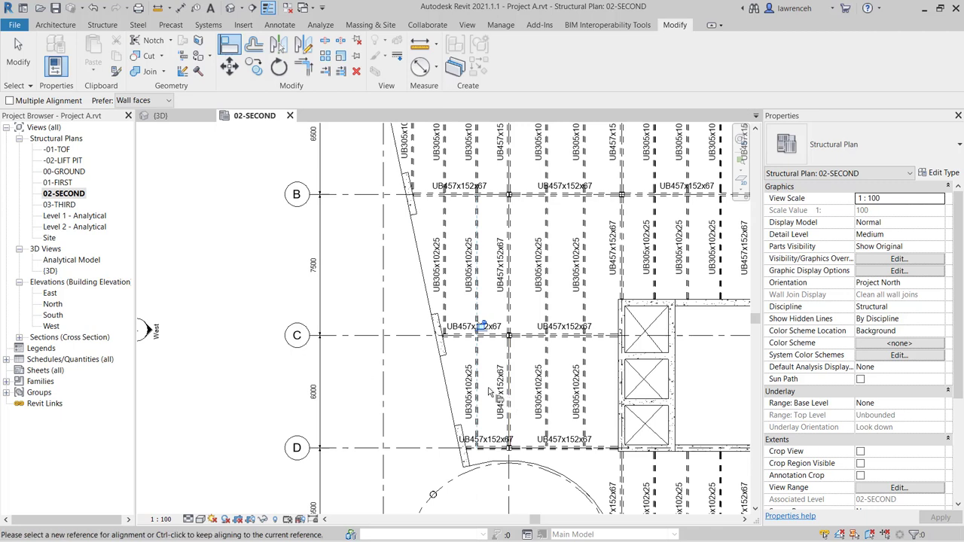
- In the 3D view, orbit to a level front view and window-select the 92 second-floor beams and slab
click(170, 119)
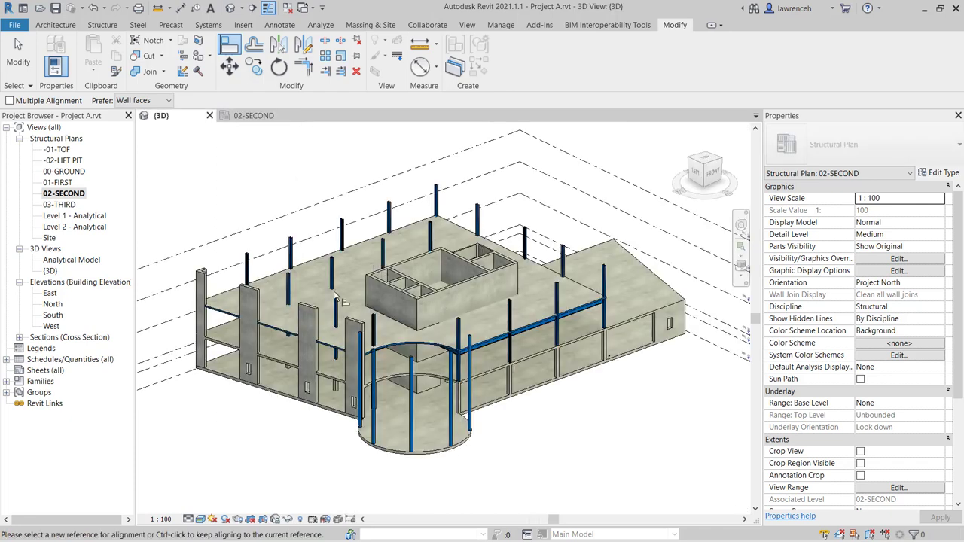
shift+middle_drag(571, 407, 361, 301)
click(20, 62)
shift+middle_drag(192, 255, 210, 284)
drag(215, 269, 581, 308)
shift+middle_drag(577, 310, 590, 347)
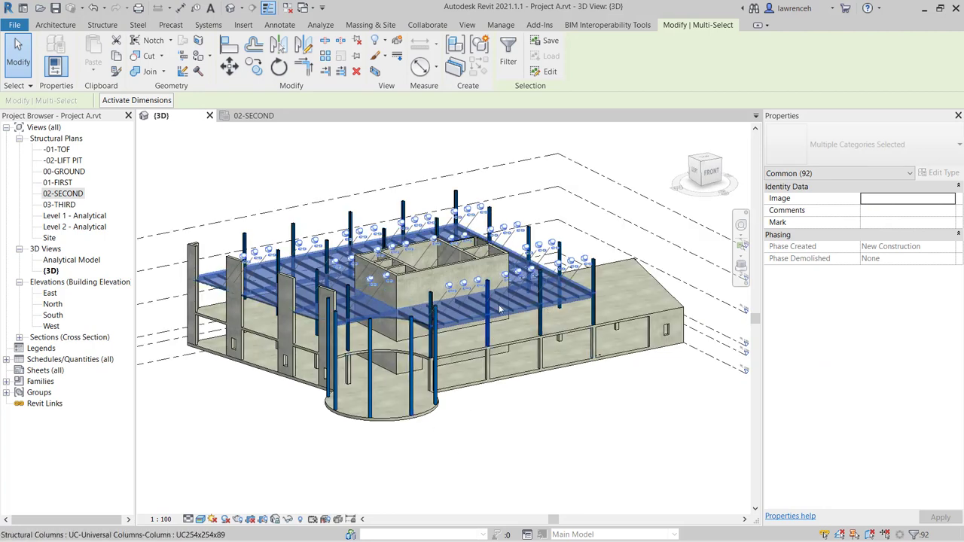
- Filter out the Floors category, leaving 91 framing elements selected
click(508, 54)
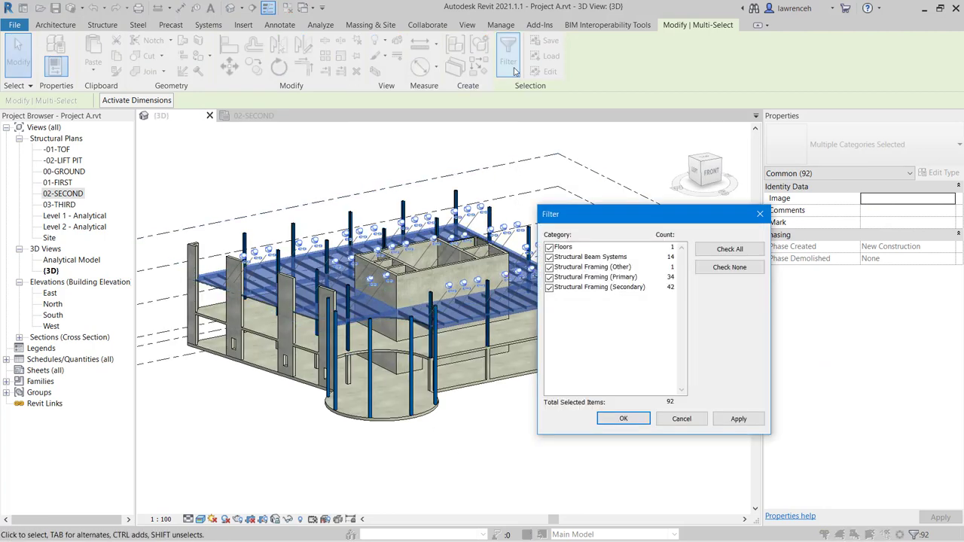
click(549, 247)
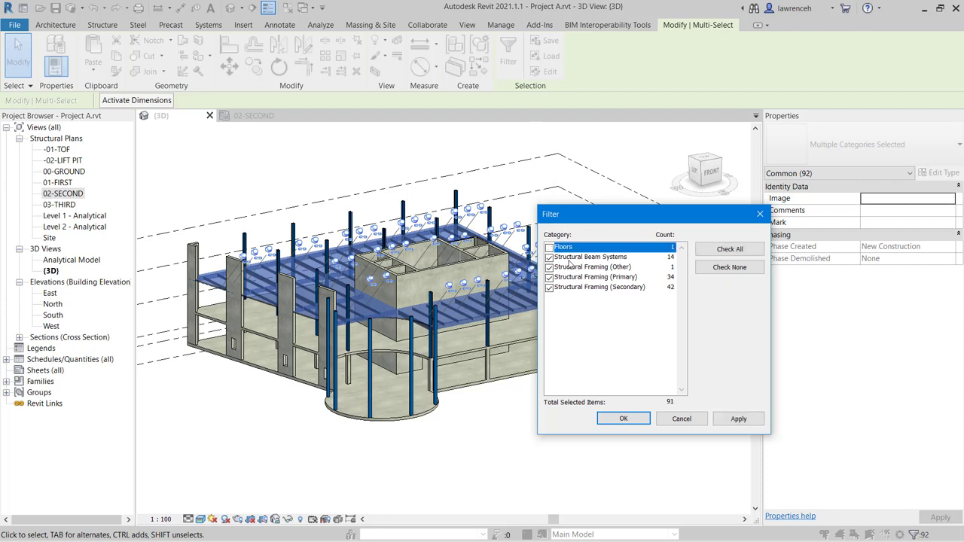
click(573, 258)
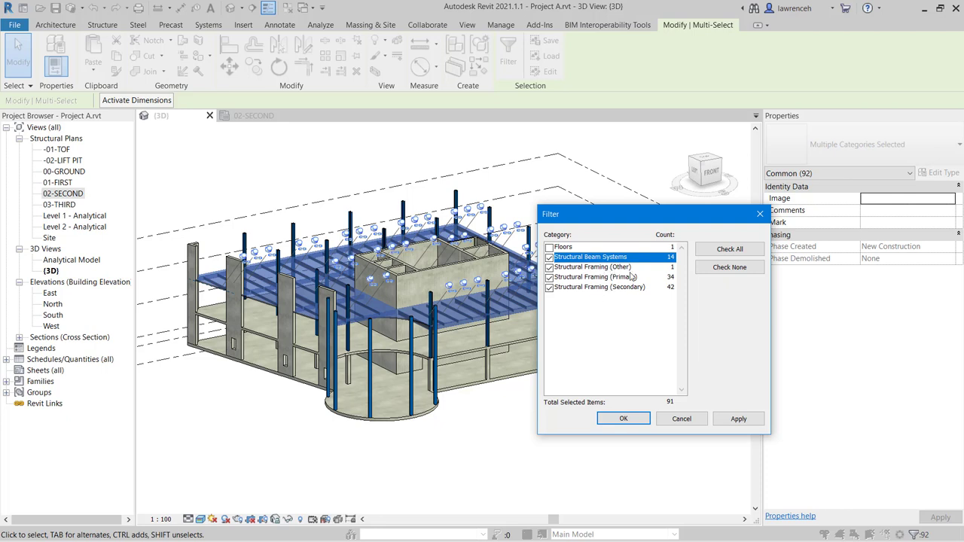
click(626, 420)
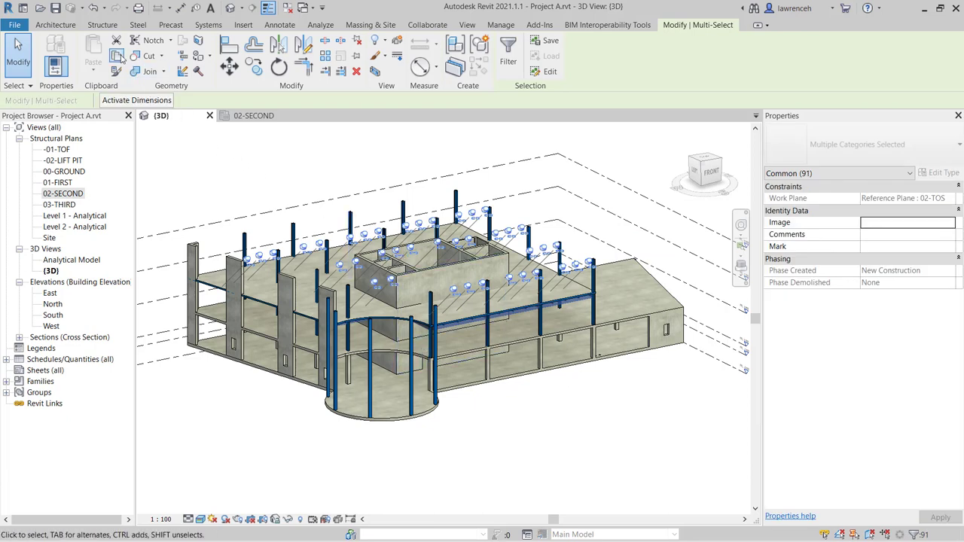
- Copy the selected framing and paste it aligned to the 03-THIRD level, then clear the selection
click(118, 57)
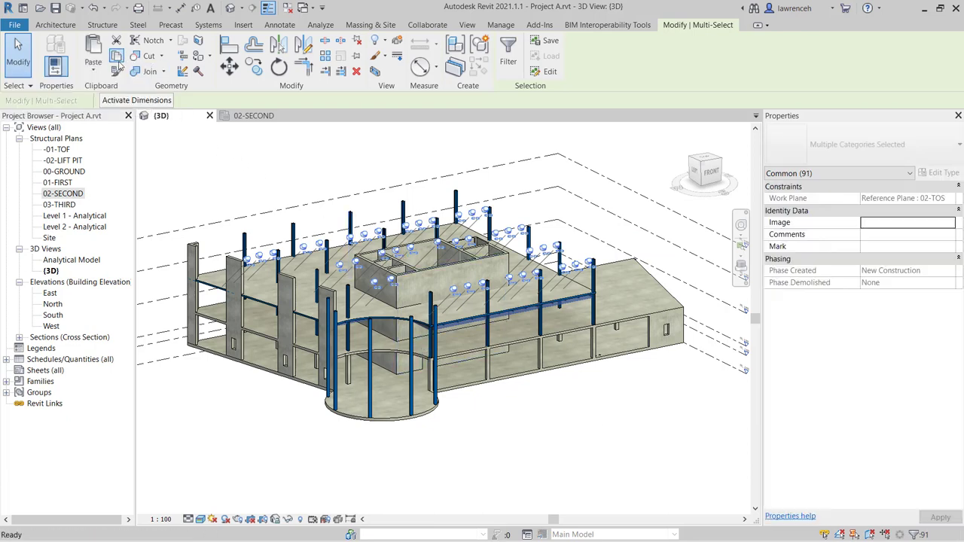
click(95, 71)
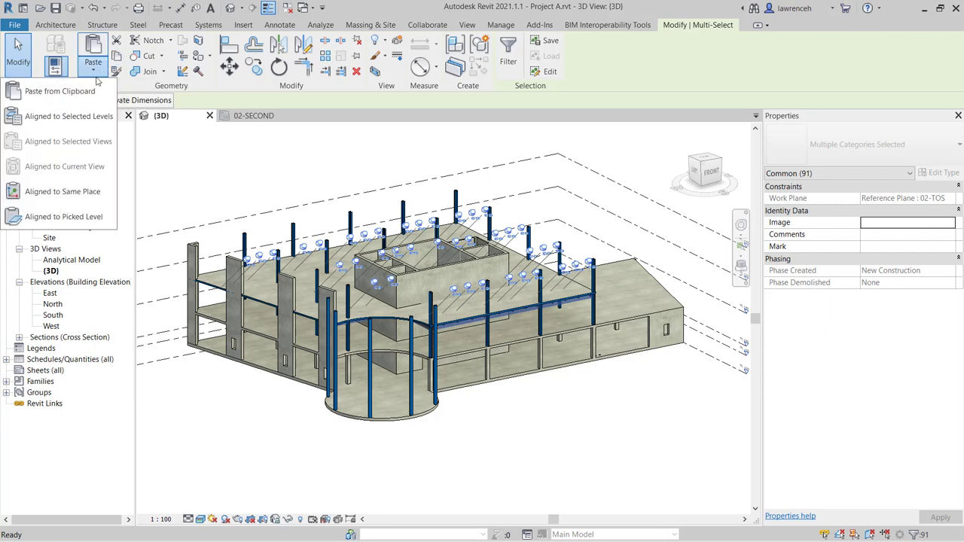
click(81, 119)
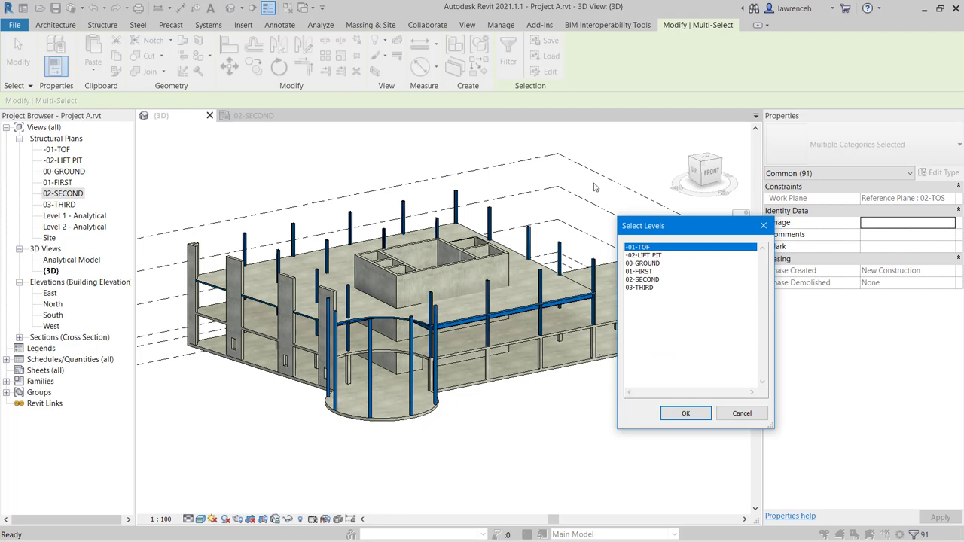
click(644, 289)
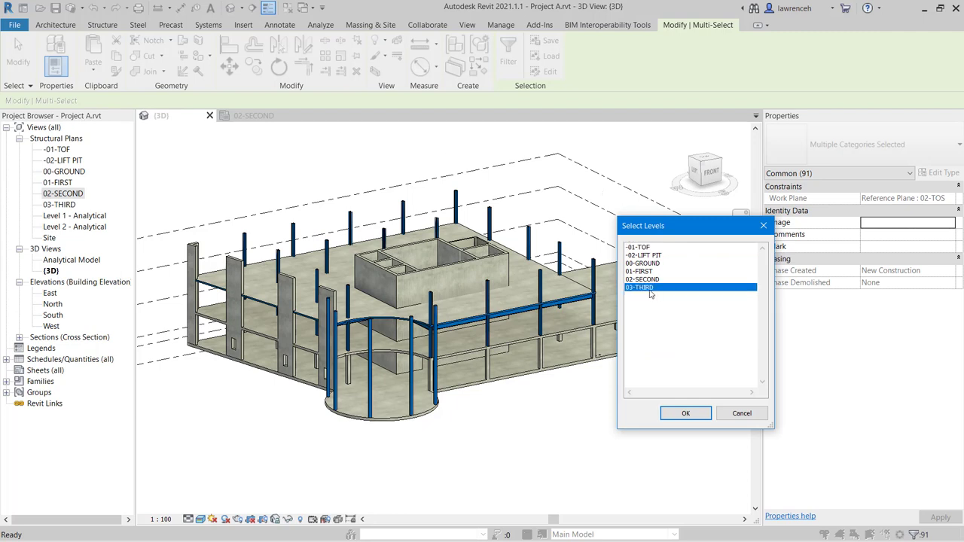
click(686, 413)
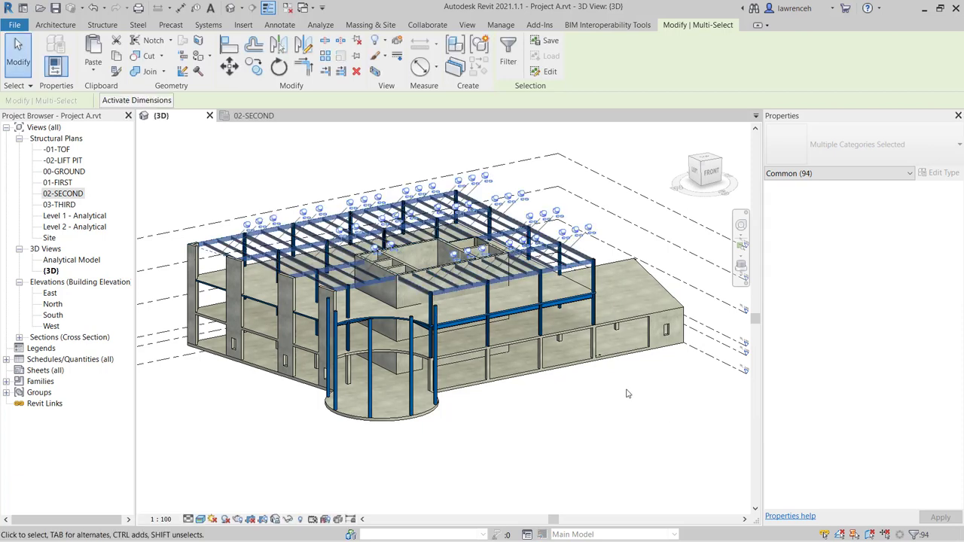
click(628, 451)
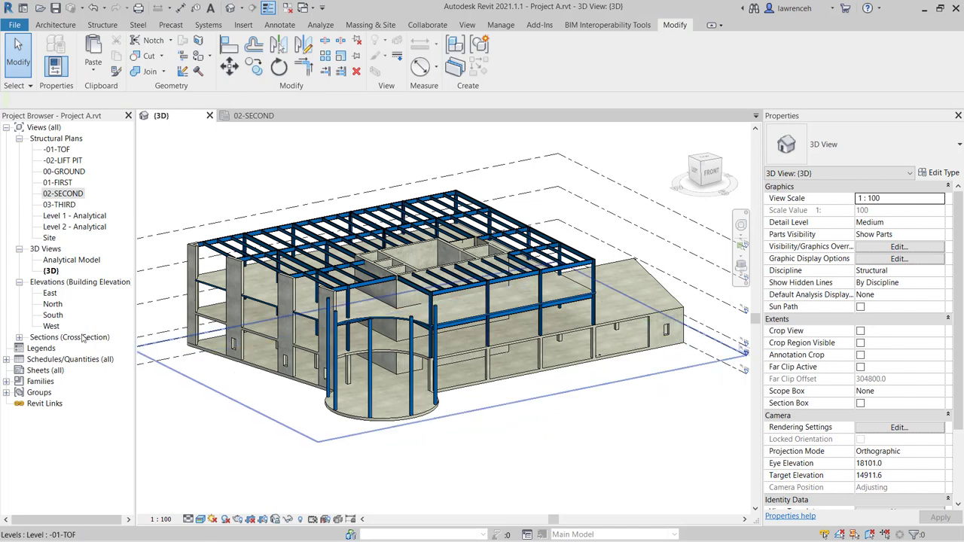
- In the South elevation, select the 02-TOS reference plane
double_click(52, 317)
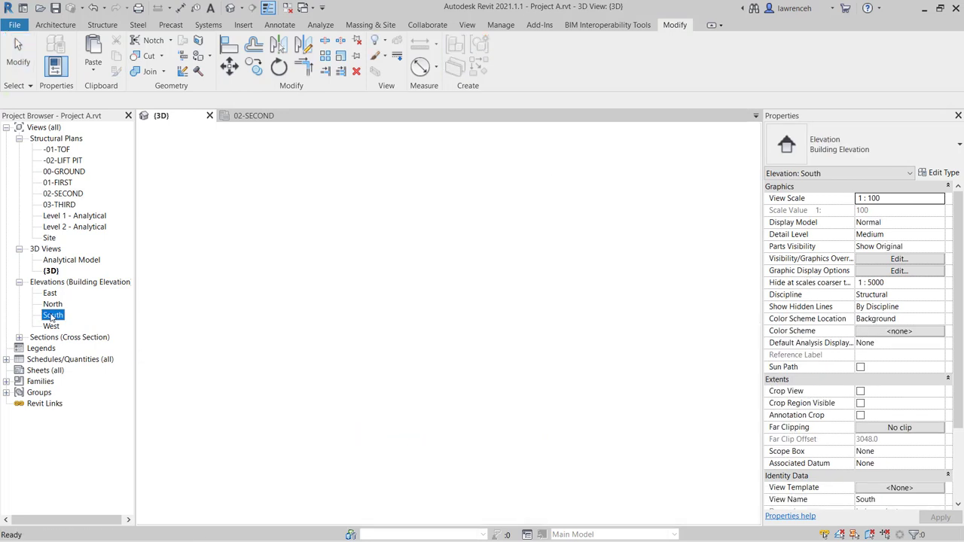
scroll(150, 302, up, 5)
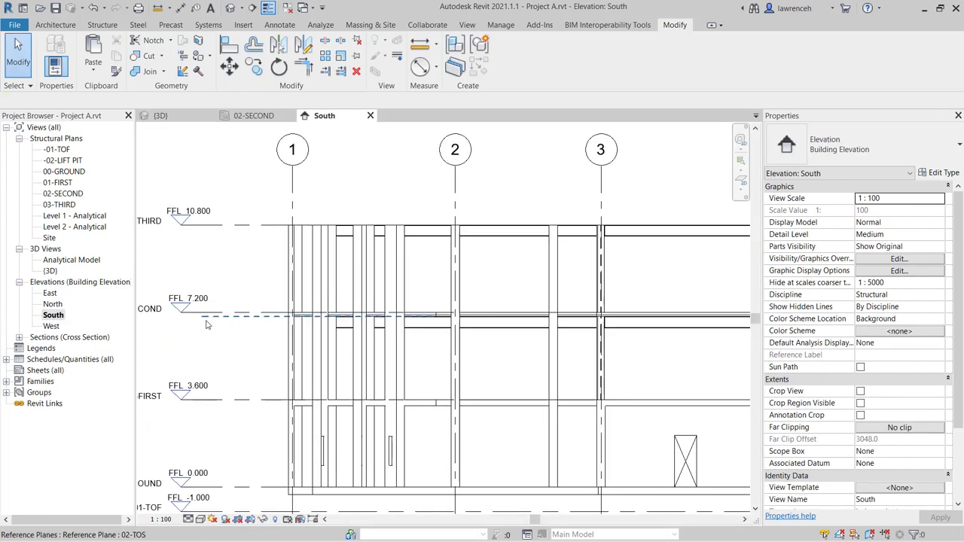
middle_drag(278, 317, 483, 312)
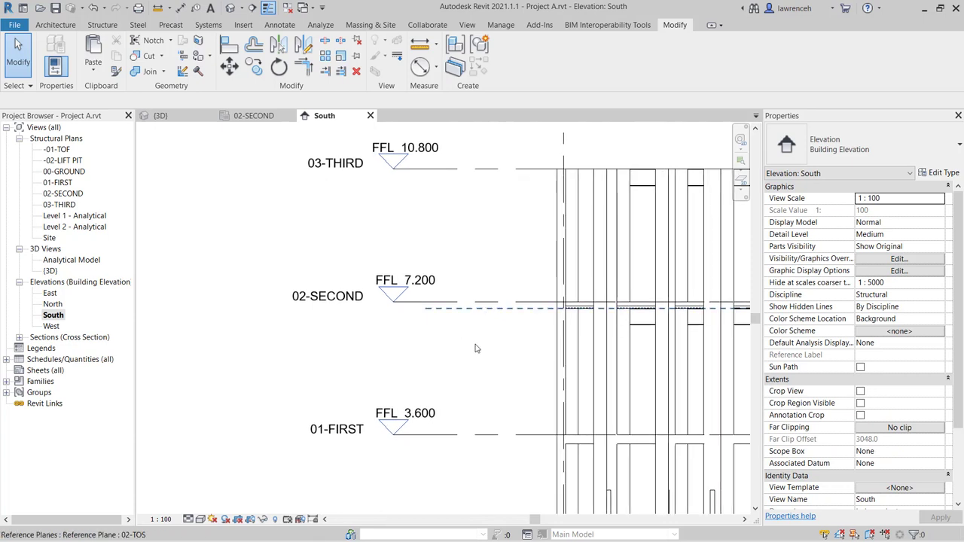
click(476, 348)
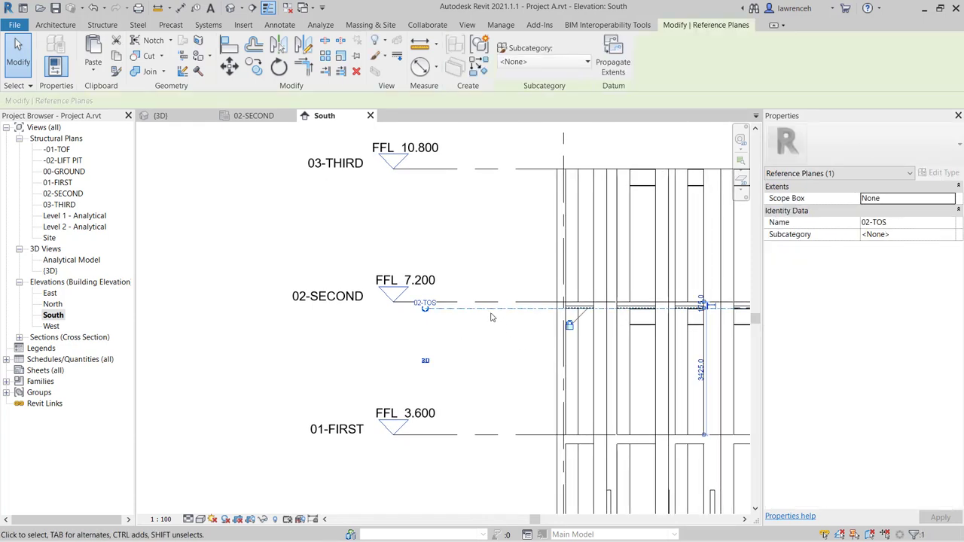
- Copy the plane with CO from 02-SECOND up to 03-THIRD and name the copy 03-THIRD
key(c)
key(o)
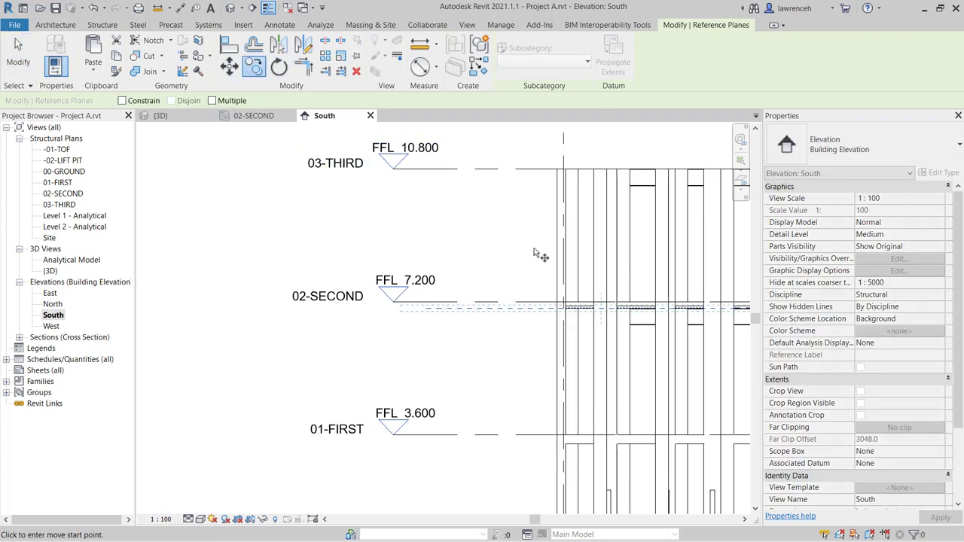
click(516, 303)
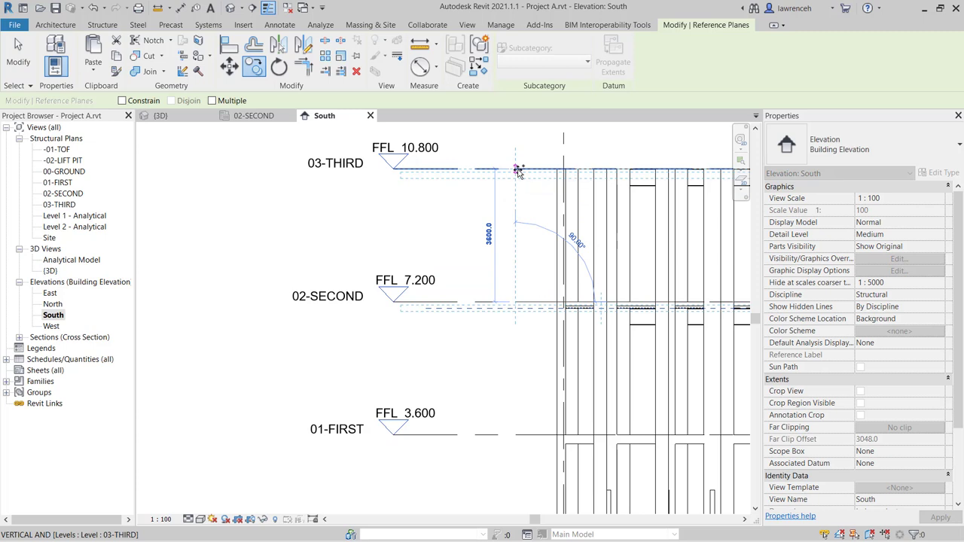
click(518, 171)
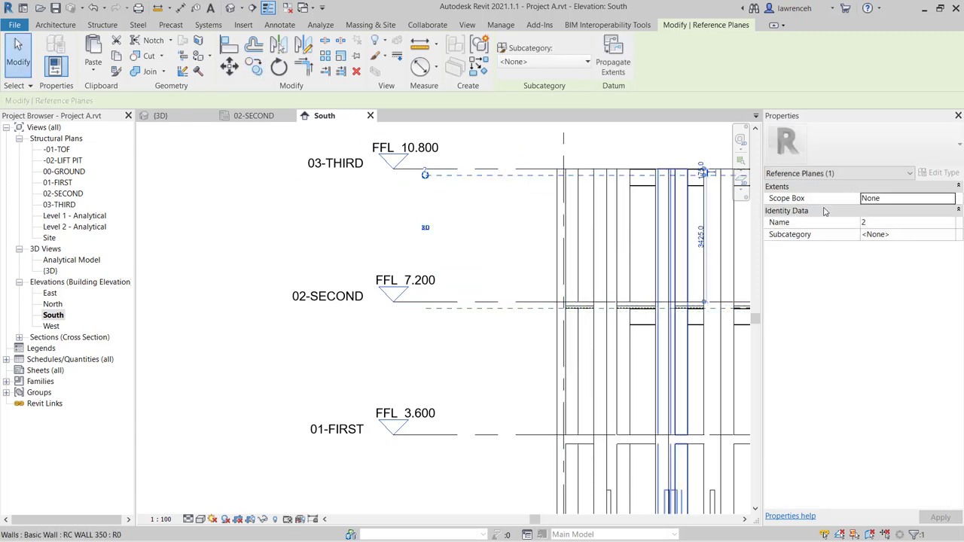
click(891, 224)
text(03-THIR)
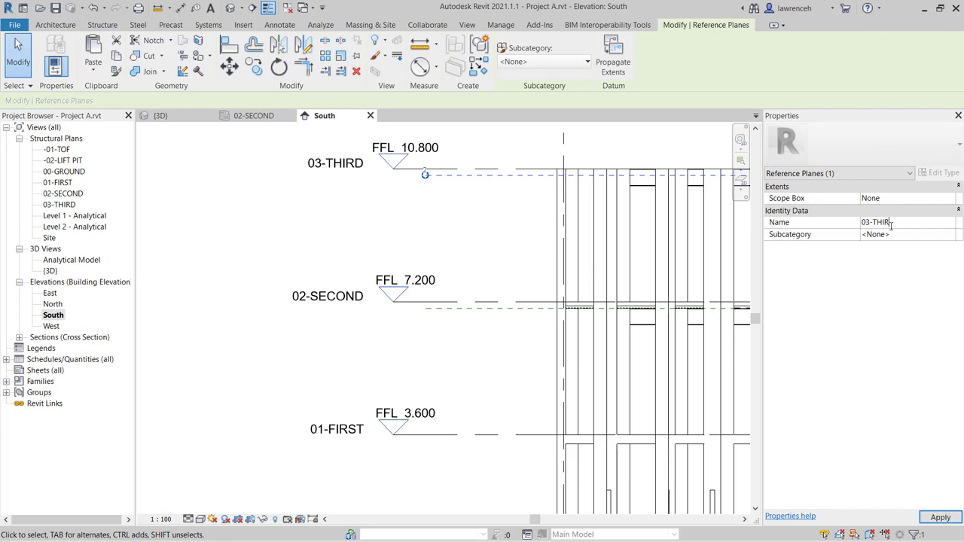
text(D)
click(349, 226)
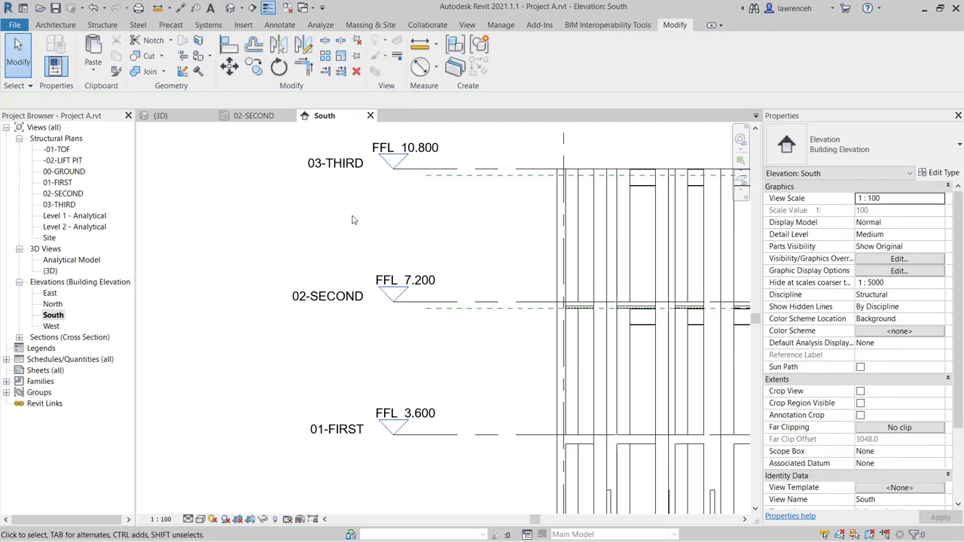
- In the 3D view, window-select the top framing and filter it to Structural Framing (Primary) only
click(160, 115)
shift+middle_drag(505, 268, 417, 209)
drag(220, 215, 603, 269)
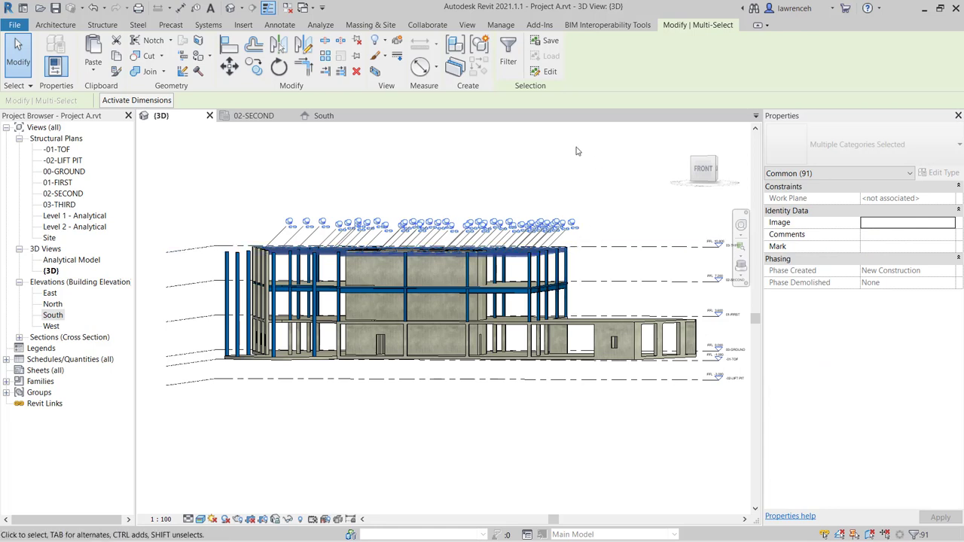
click(510, 61)
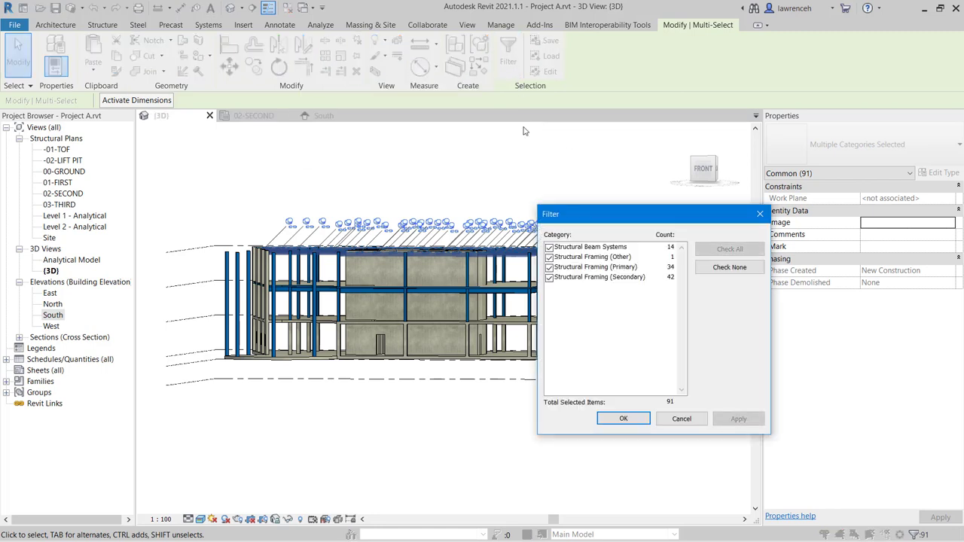
click(549, 247)
click(549, 257)
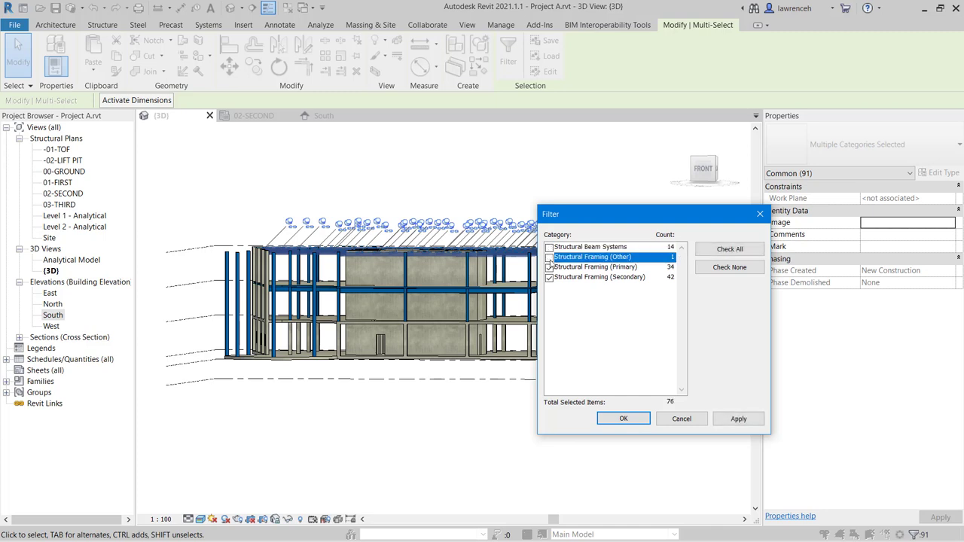
click(550, 277)
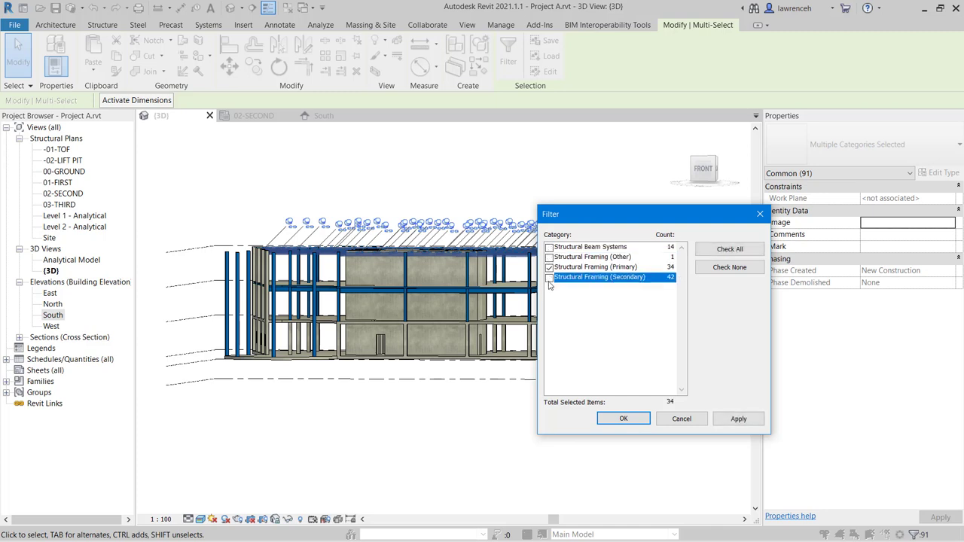
click(624, 421)
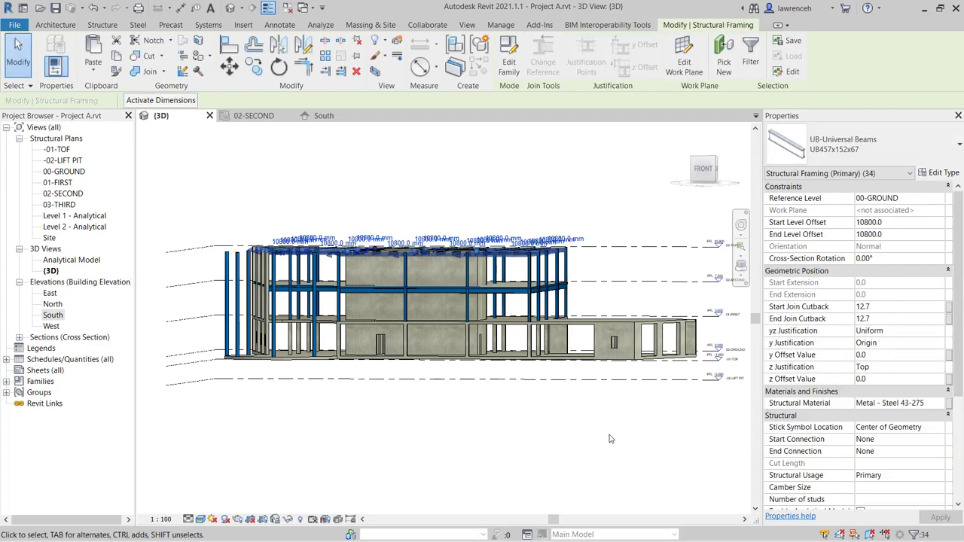
- Move the selected primary beams' work plane to Reference Plane : 03-THIRD
click(697, 73)
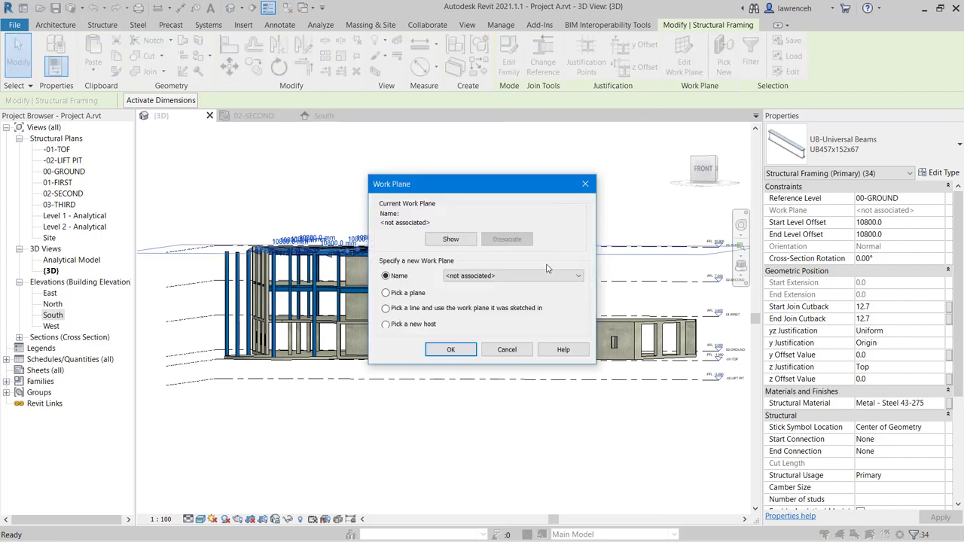
click(550, 276)
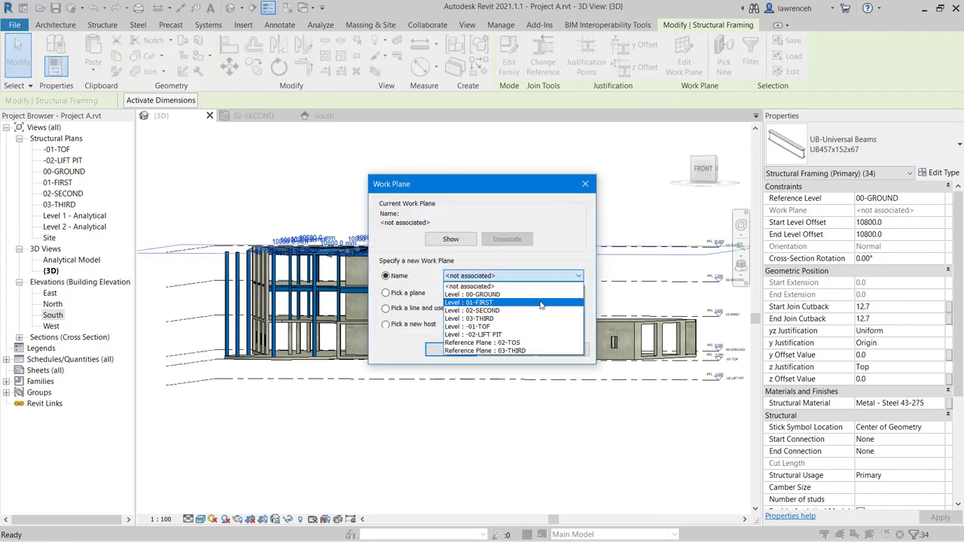
click(526, 351)
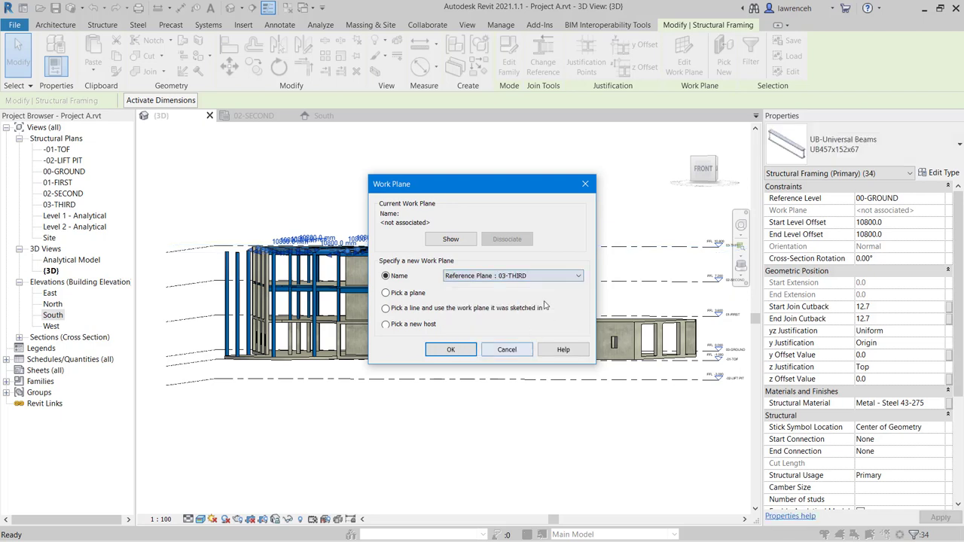
click(444, 351)
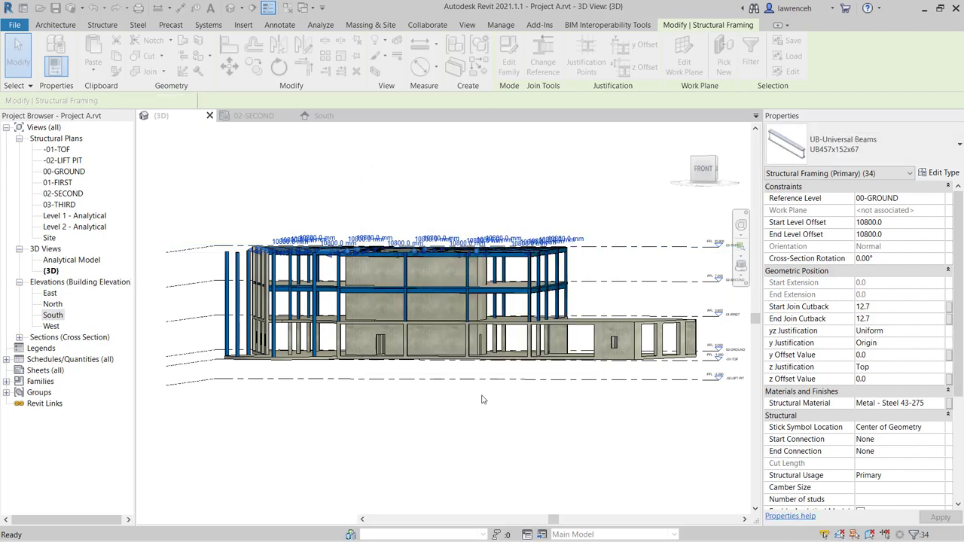
- Clear the selection and window-select the top-level framing again
mouse_move(486, 379)
shift+middle_down()
mouse_move(437, 373)
mouse_move(483, 369)
shift+middle_up()
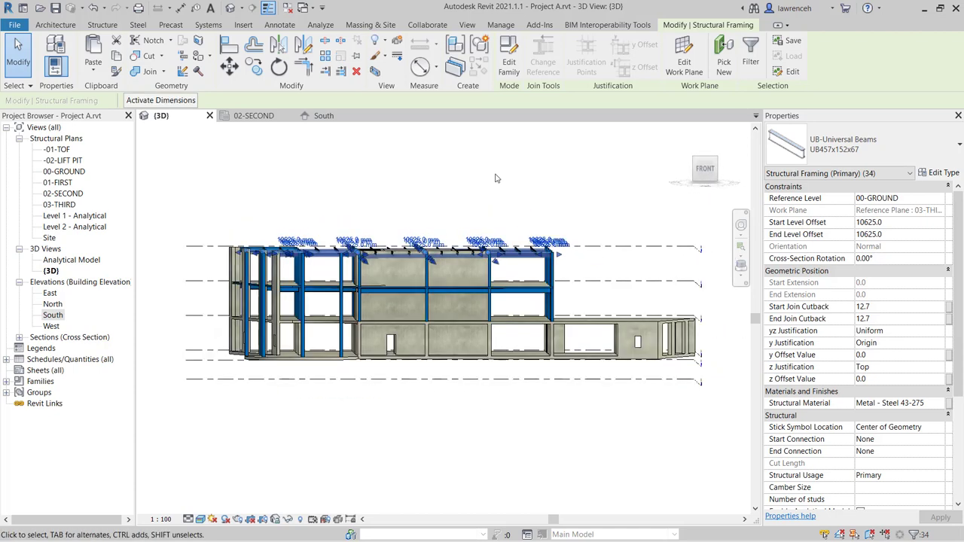
key(Escape)
drag(206, 189, 595, 270)
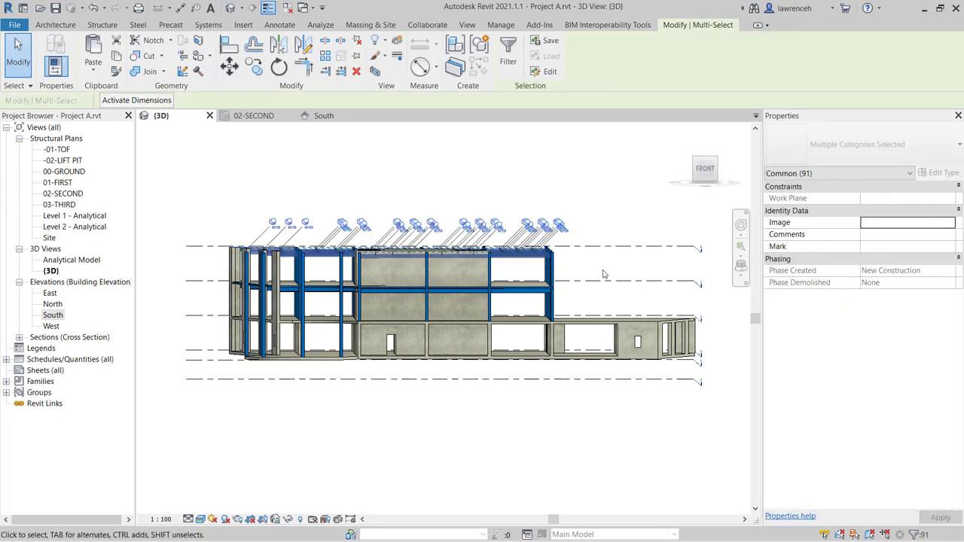
- Filter the selection down to the 14 Structural Beam Systems
click(512, 68)
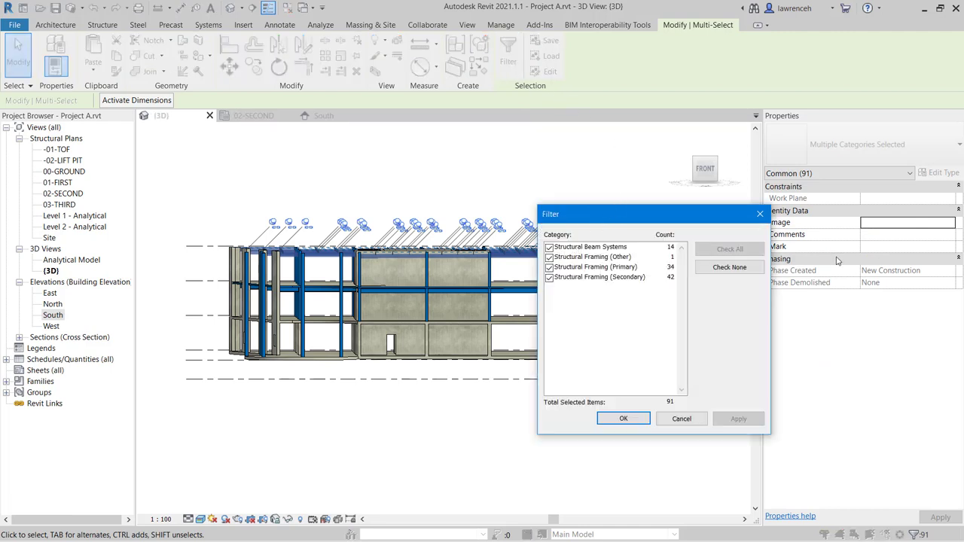
click(746, 273)
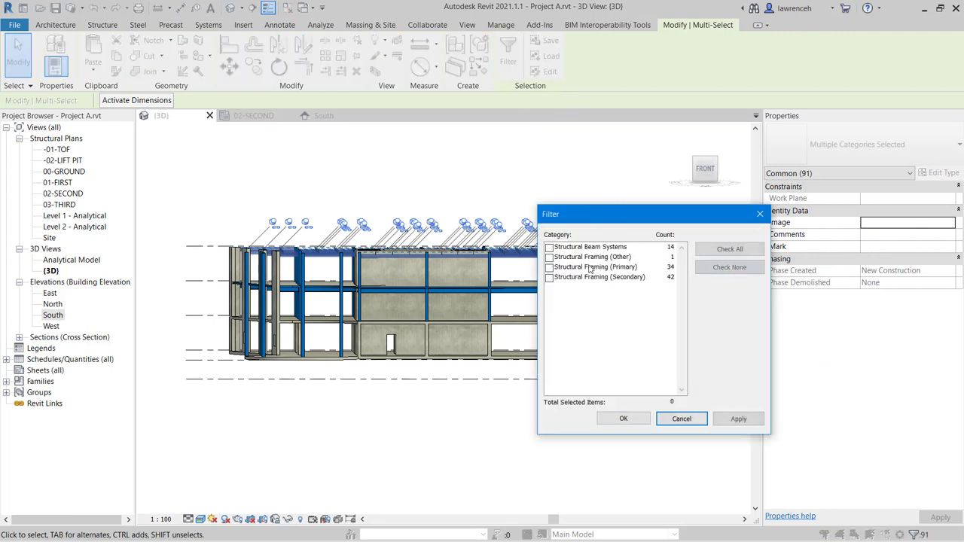
click(549, 247)
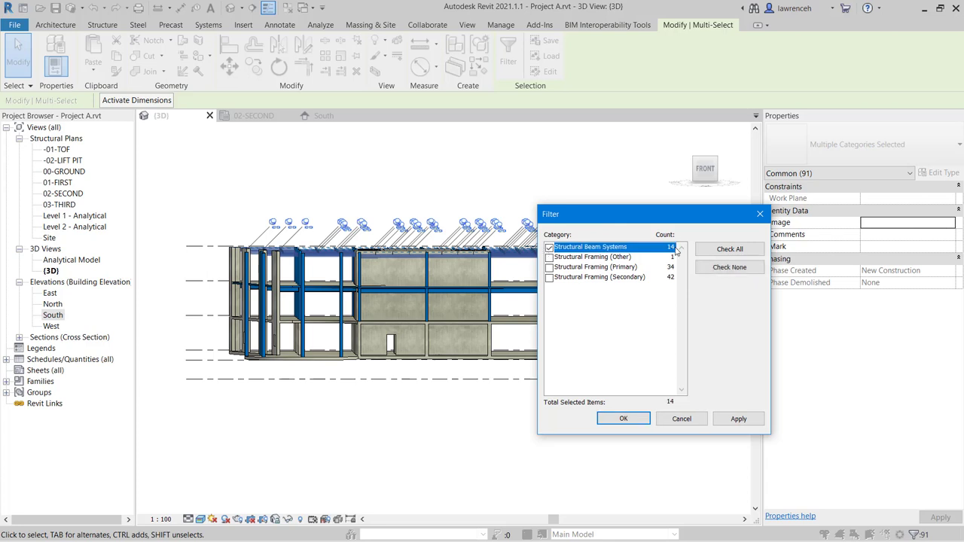
click(623, 420)
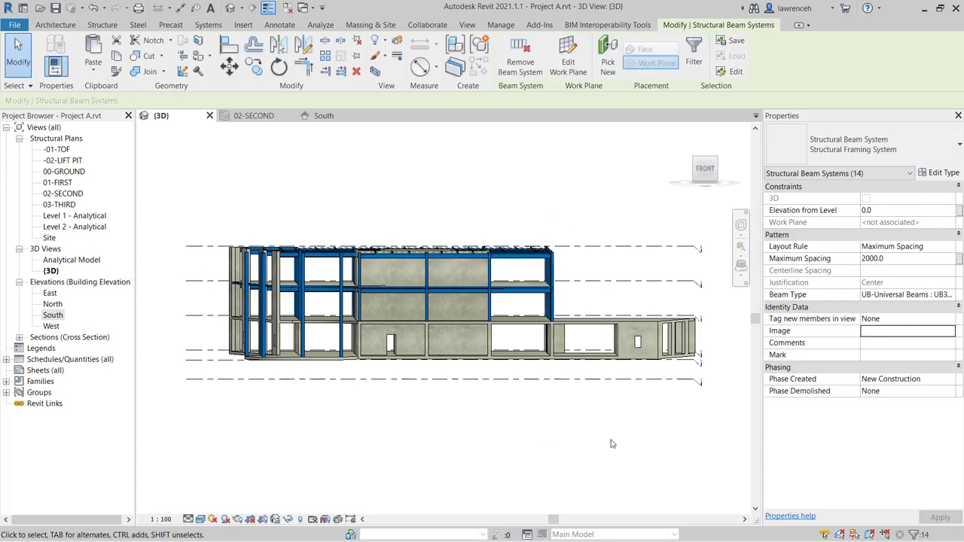
- Assign the beam systems to the Reference Plane : 03-THIRD work plane
click(569, 64)
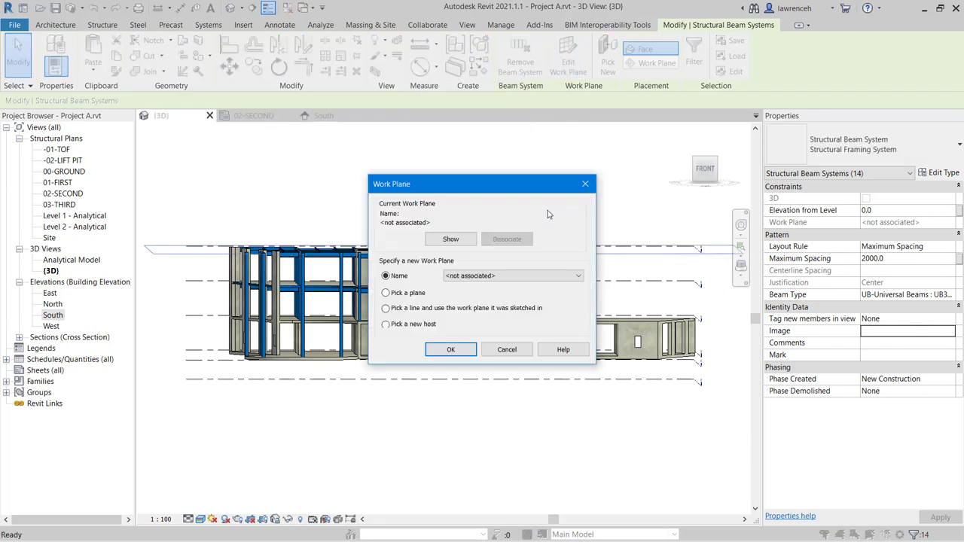
click(511, 276)
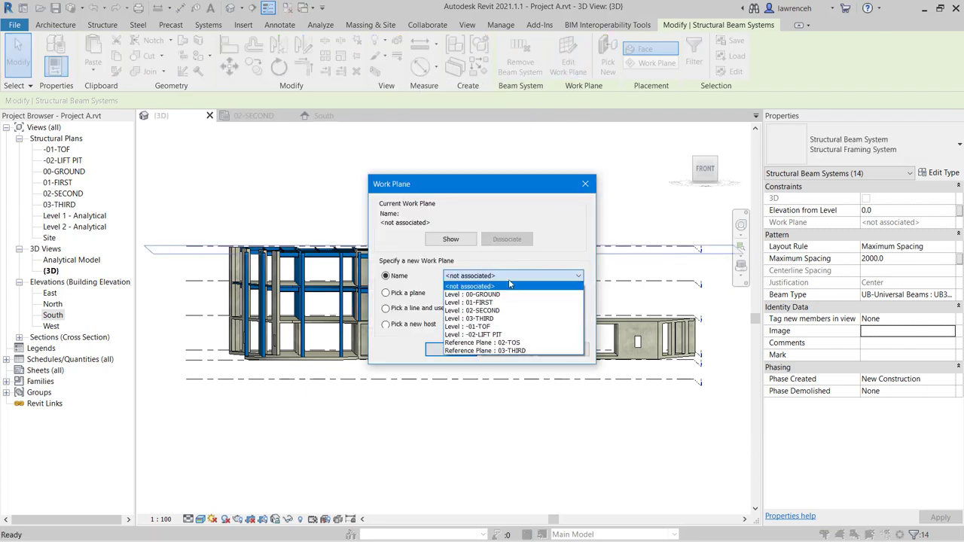
click(498, 352)
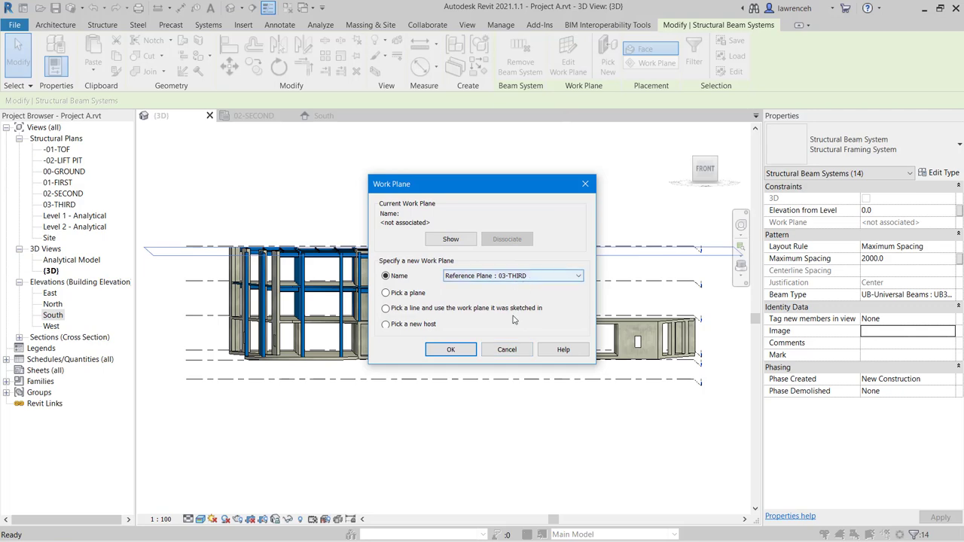
click(451, 349)
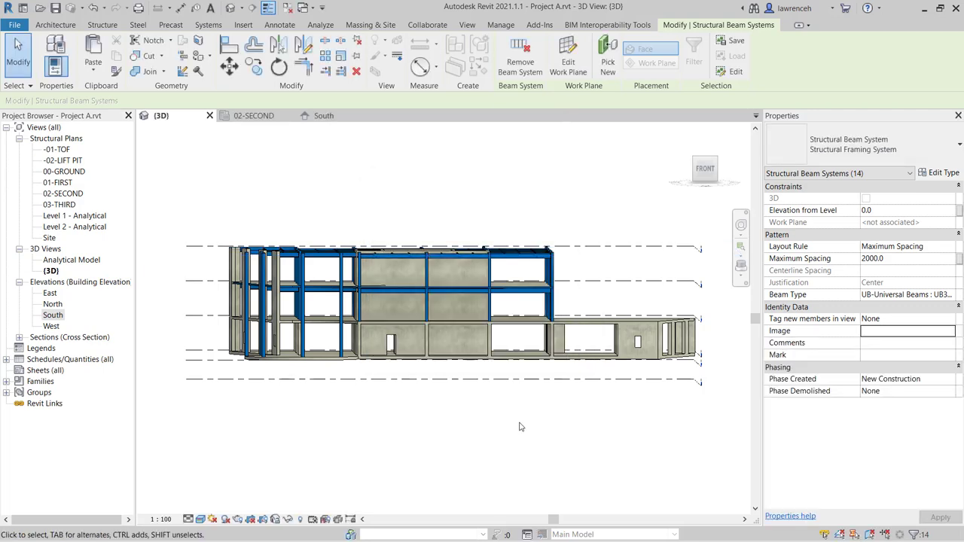
- Set the near edge beam's Structural Usage to Primary
key(Escape)
shift+middle_drag(388, 294, 219, 248)
scroll(217, 251, up, 3)
scroll(217, 251, up, 4)
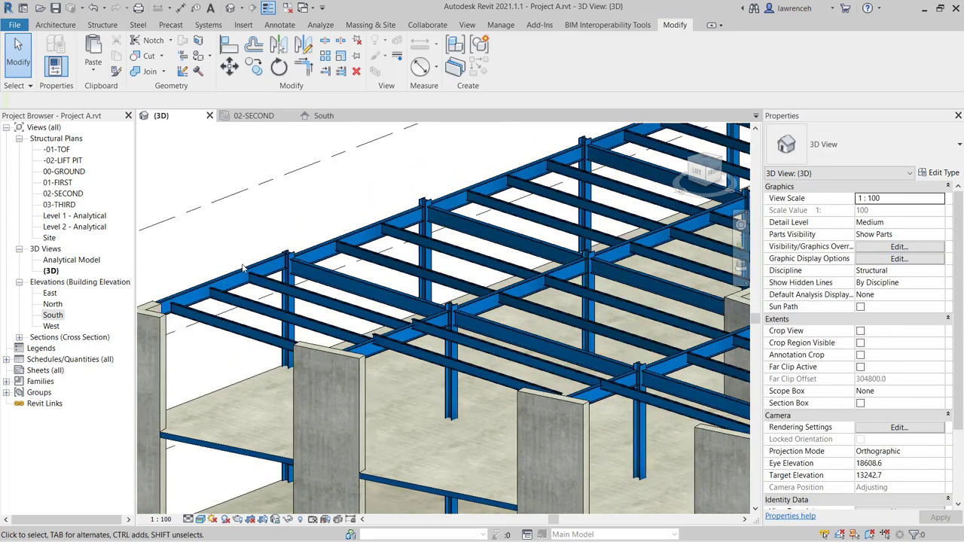
click(237, 279)
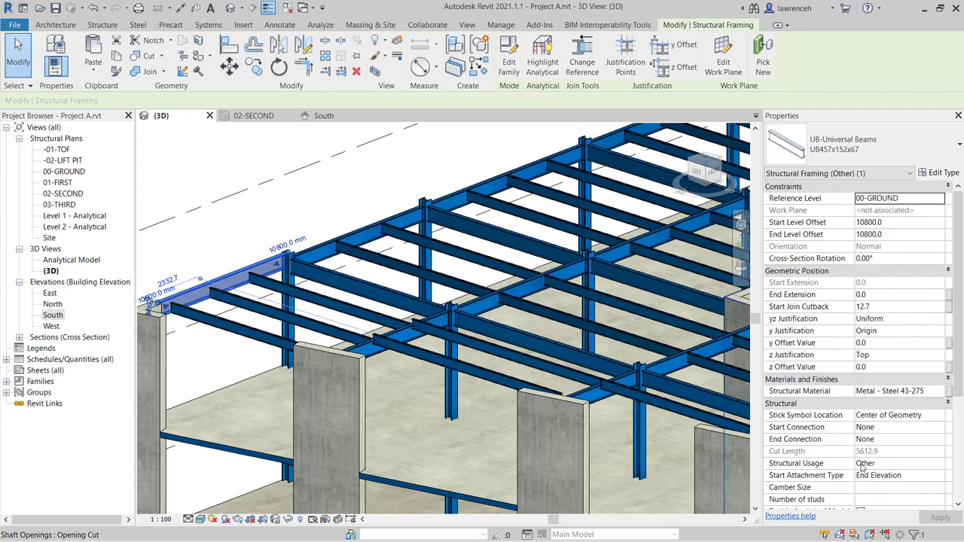
click(912, 466)
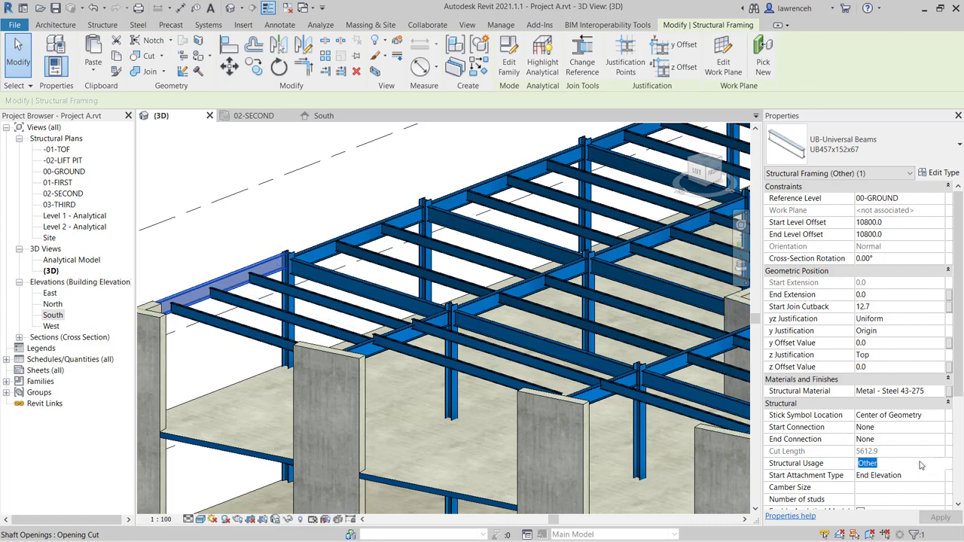
click(940, 464)
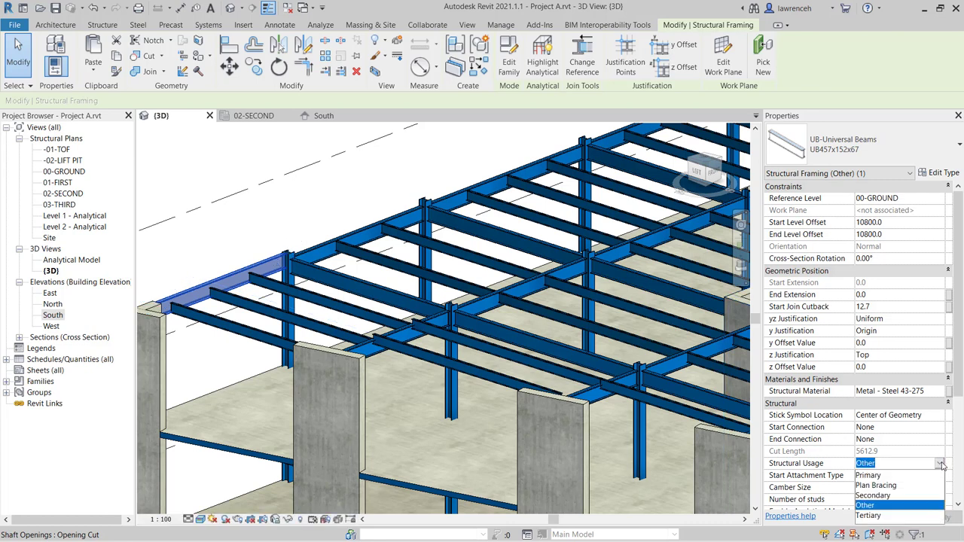
click(878, 476)
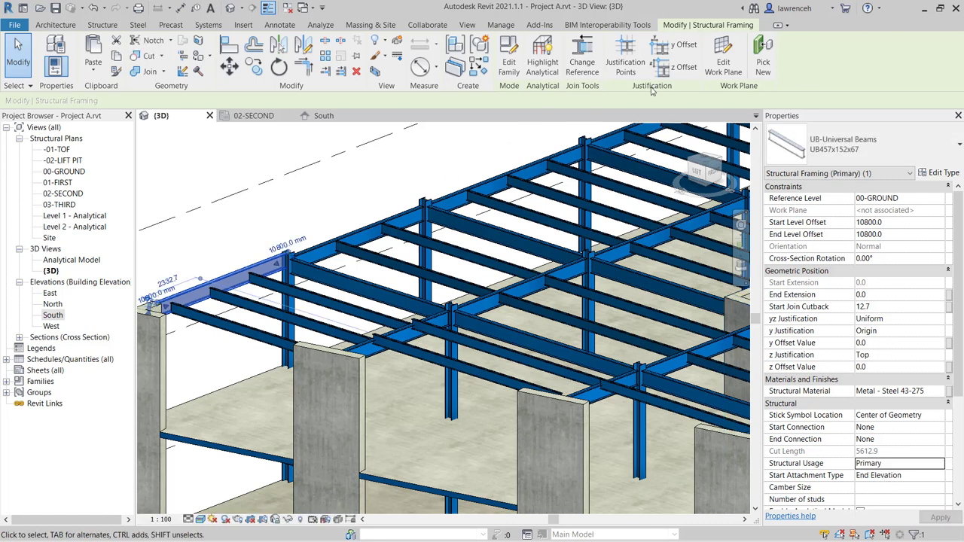
- Host the edge beam on Reference Plane 03-THIRD
click(722, 64)
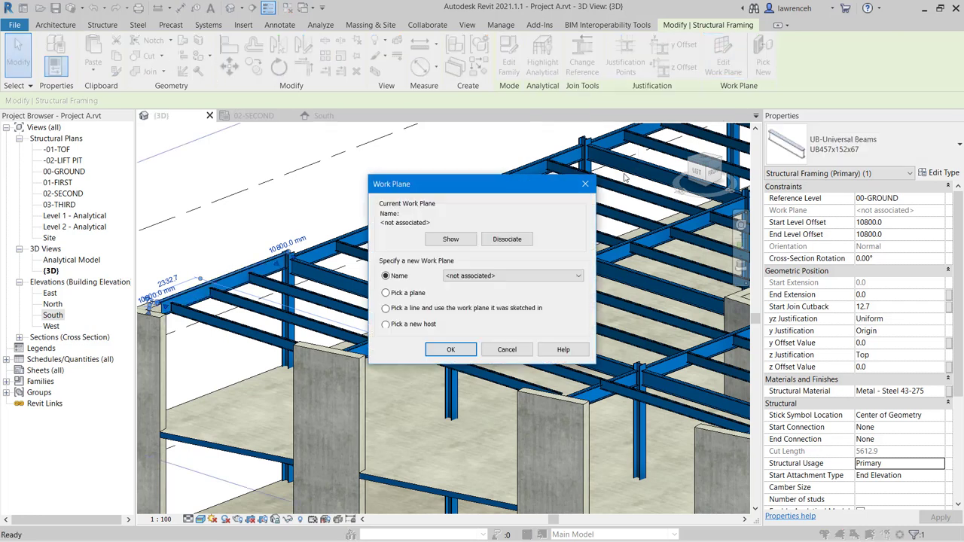
click(541, 276)
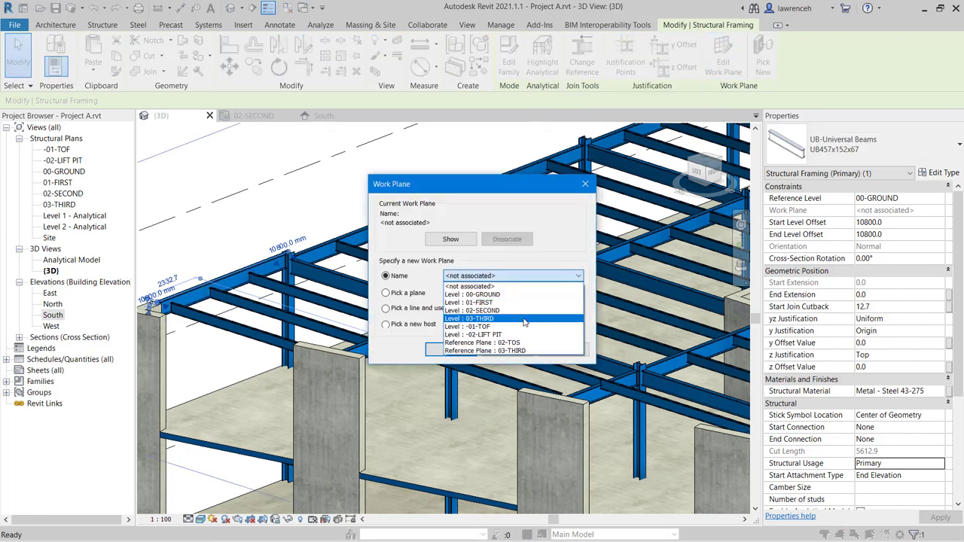
click(523, 352)
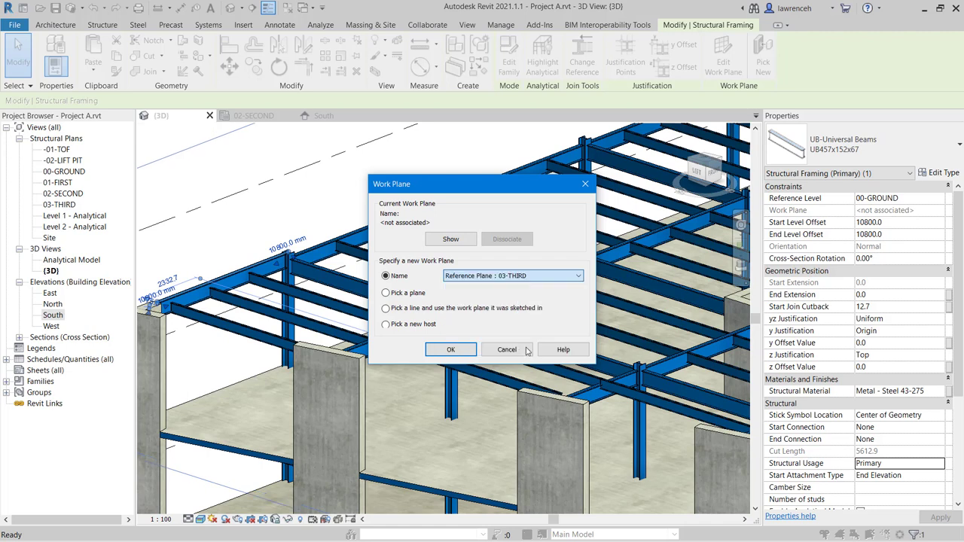
click(452, 350)
- Host three UB305x102x25 secondary beams in the middle bay on Reference Plane 03-THIRD
click(342, 197)
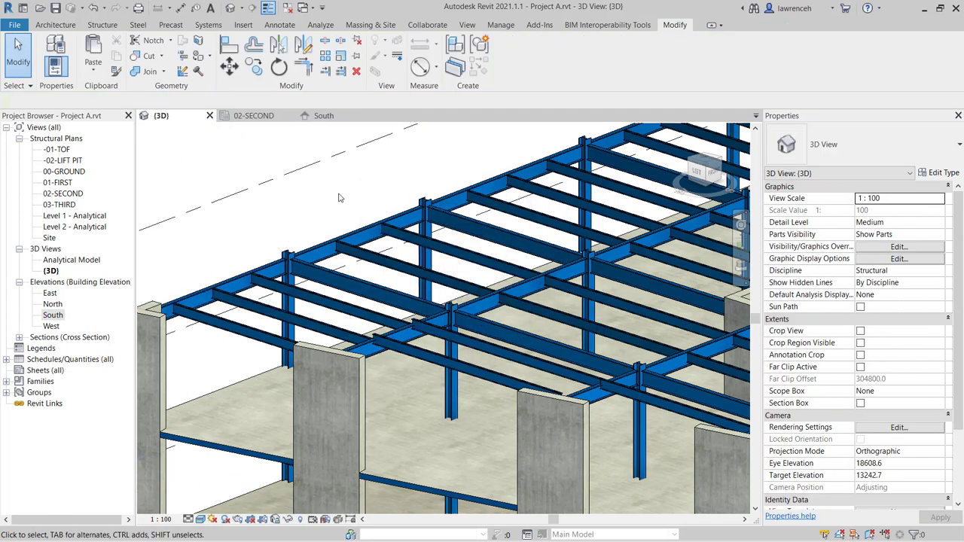
click(425, 365)
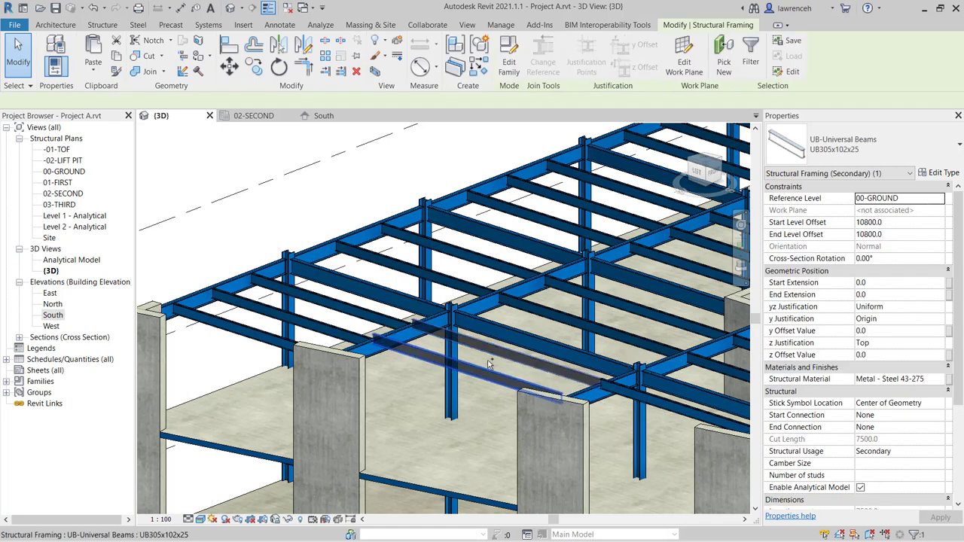
ctrl+click(678, 393)
ctrl+click(632, 367)
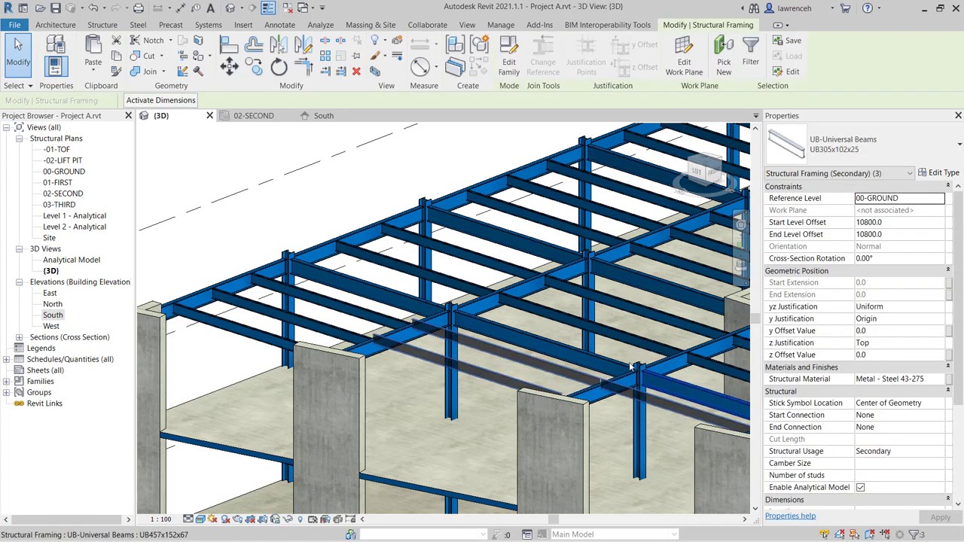
click(684, 60)
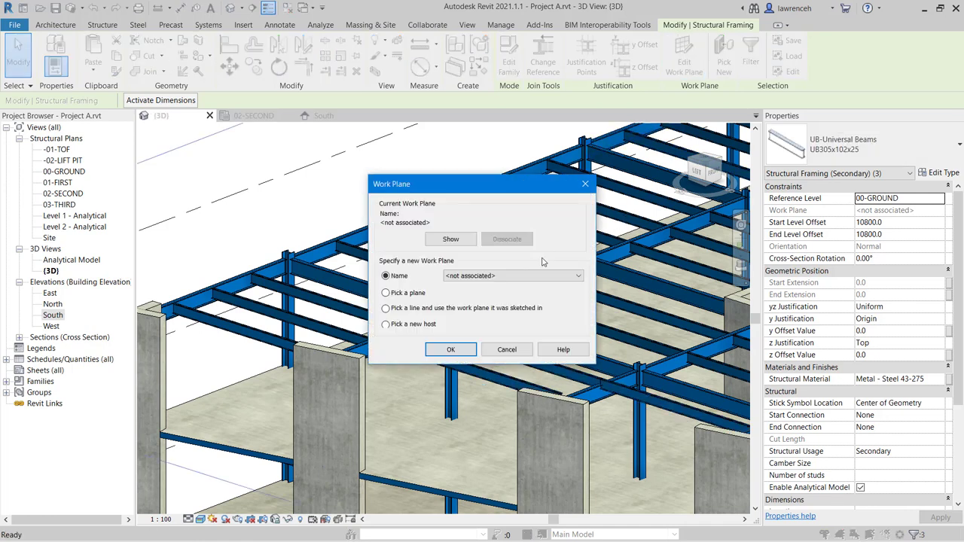
click(519, 279)
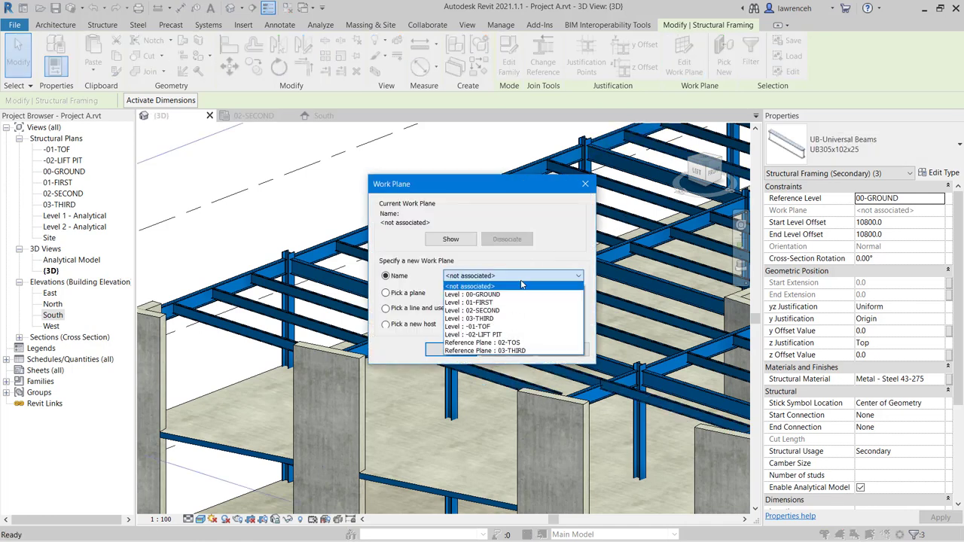
click(516, 351)
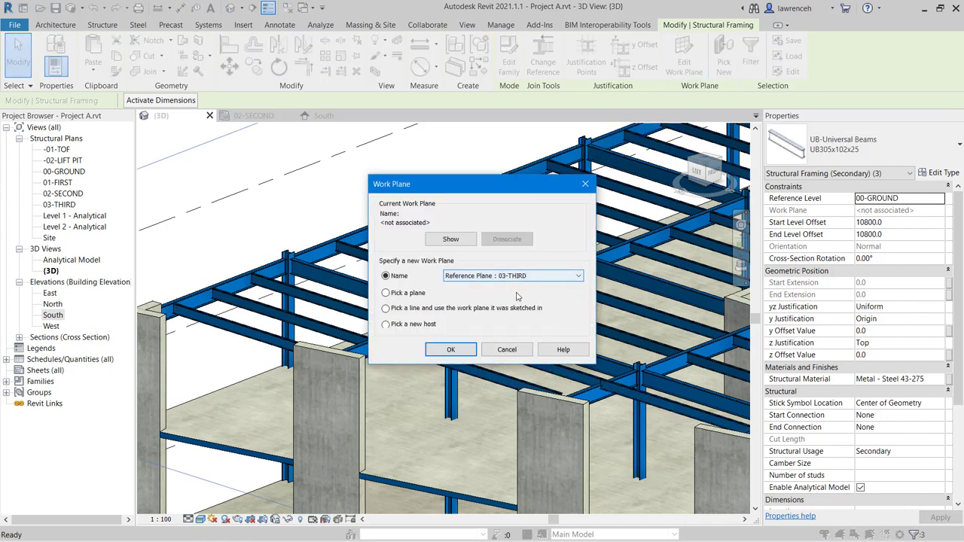
click(451, 351)
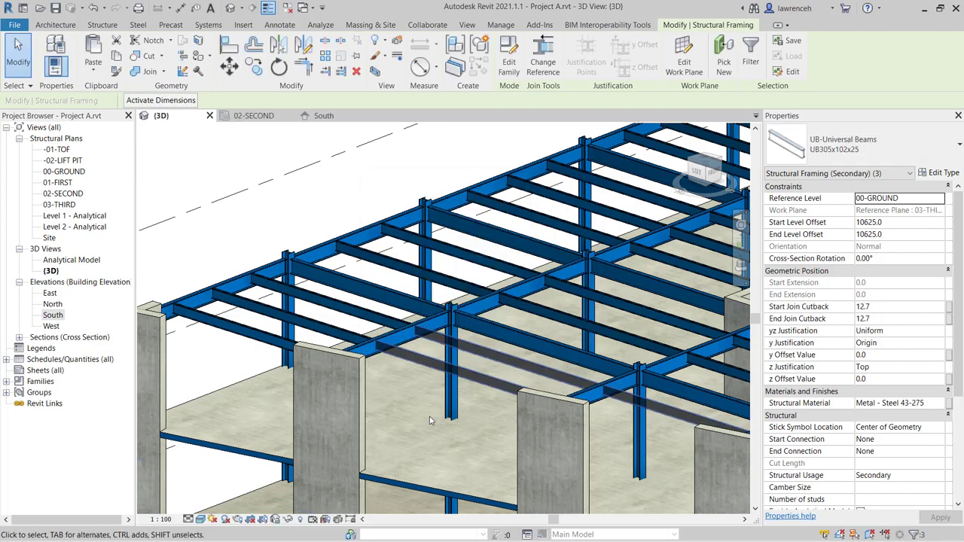
- Select the RC Composite Slab 175 floor on 02-SECOND
click(381, 180)
scroll(380, 181, down, 3)
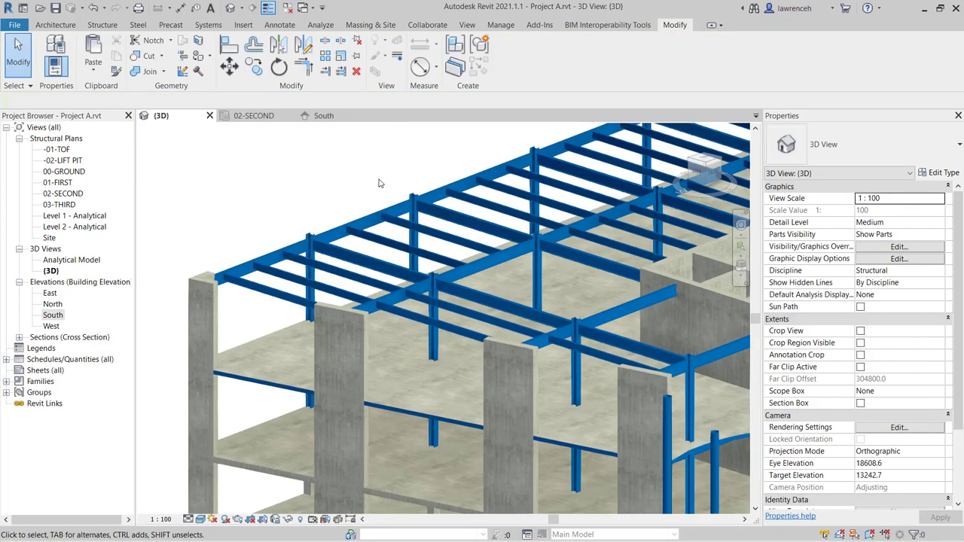
shift+middle_drag(377, 179, 420, 318)
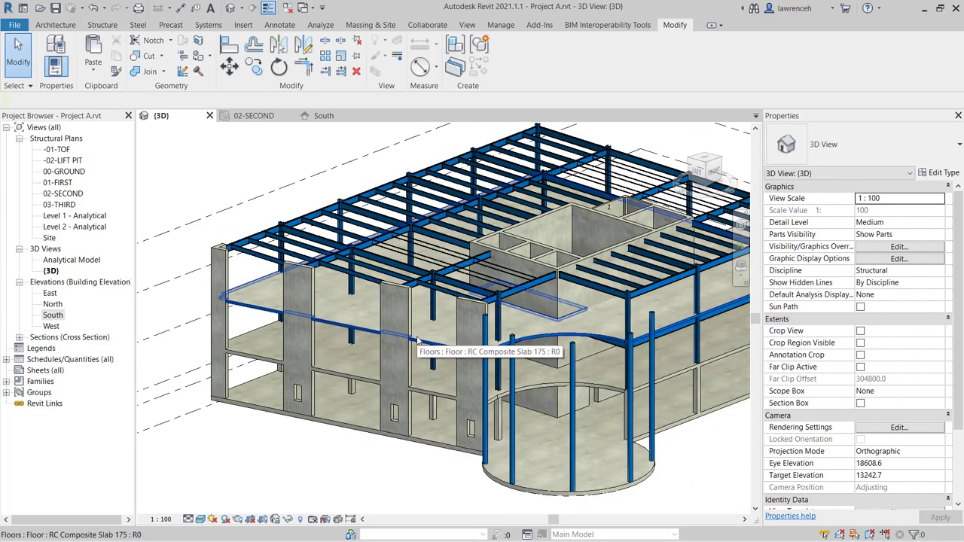
click(419, 341)
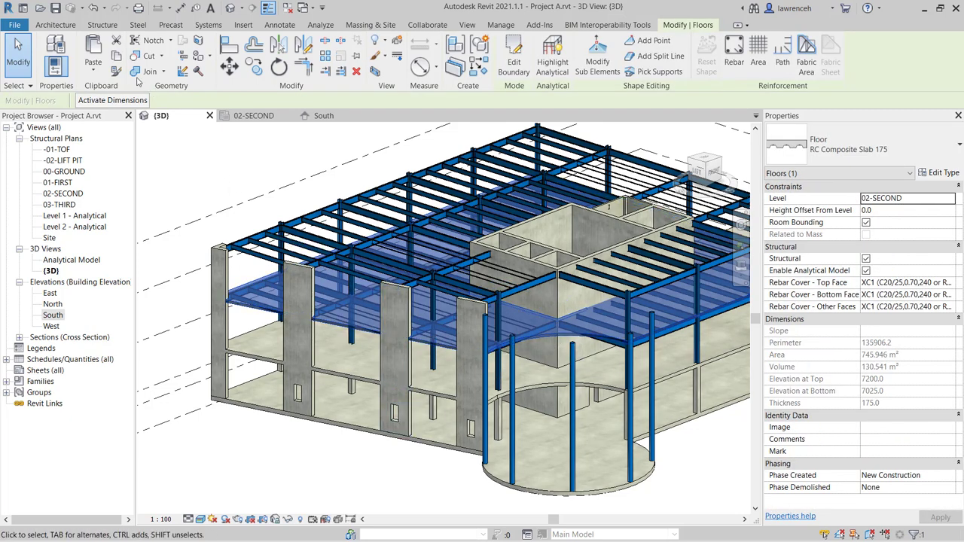
- Copy the floor and paste it aligned to level 03-THIRD, then deselect
click(117, 58)
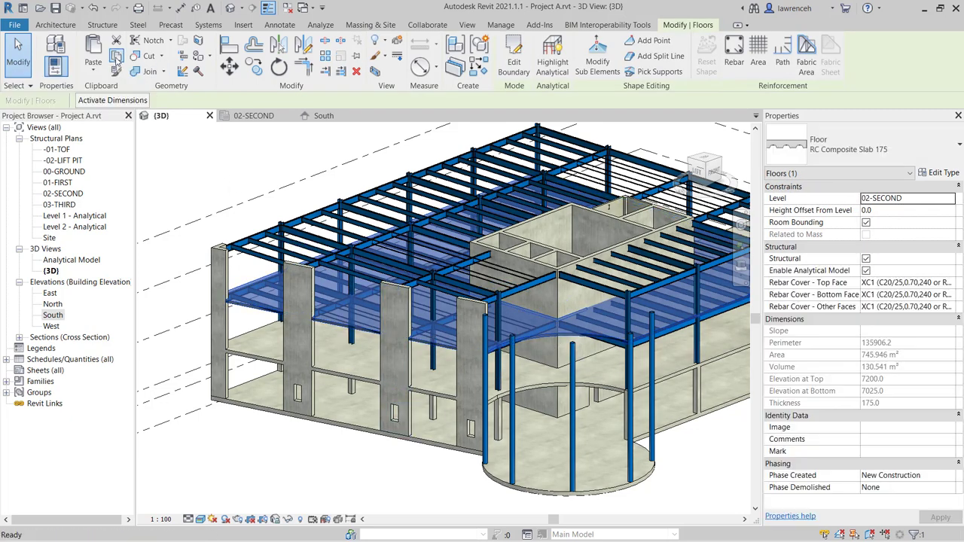
click(98, 72)
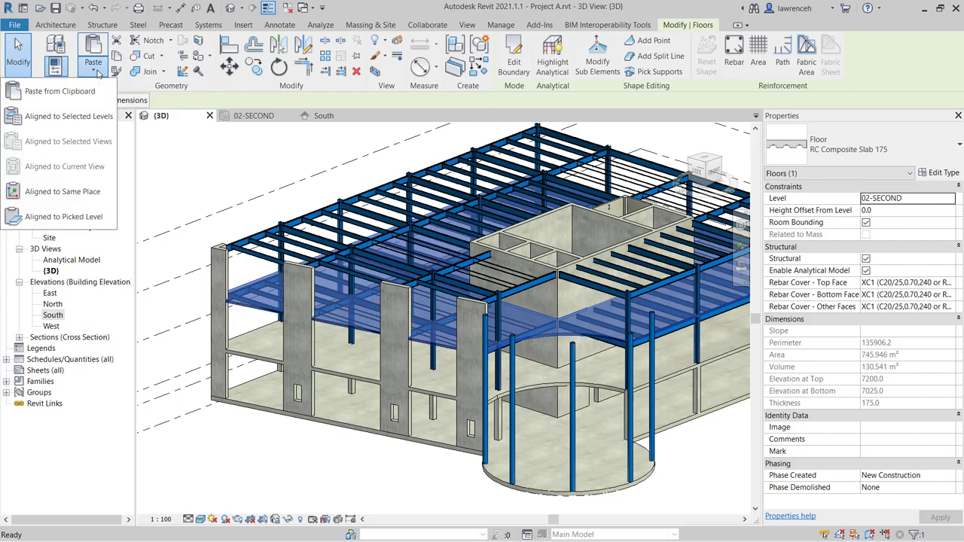
click(76, 120)
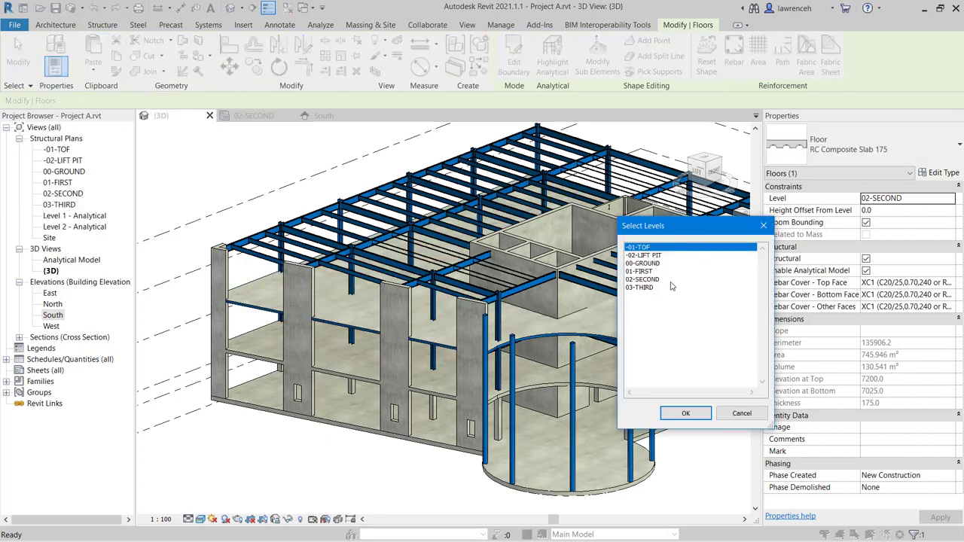
click(643, 289)
click(685, 413)
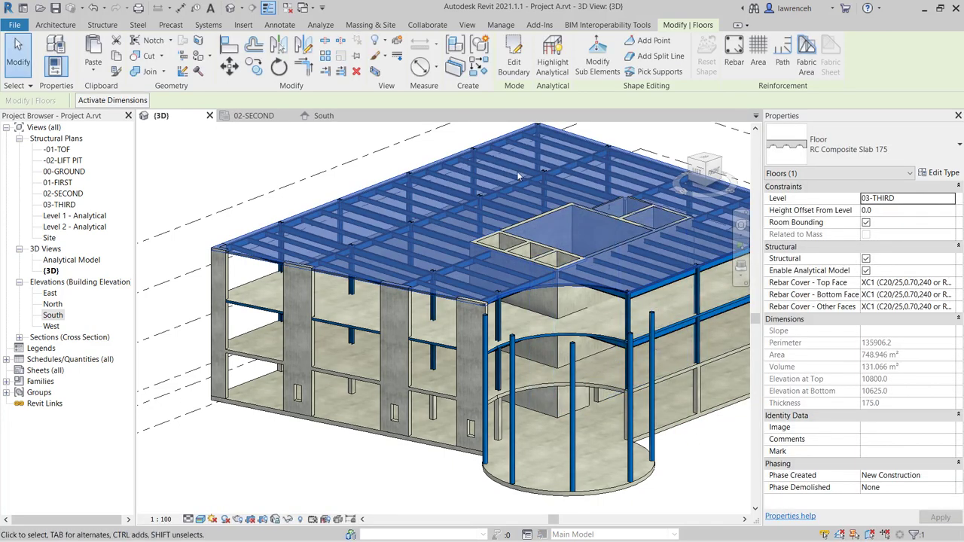
click(716, 467)
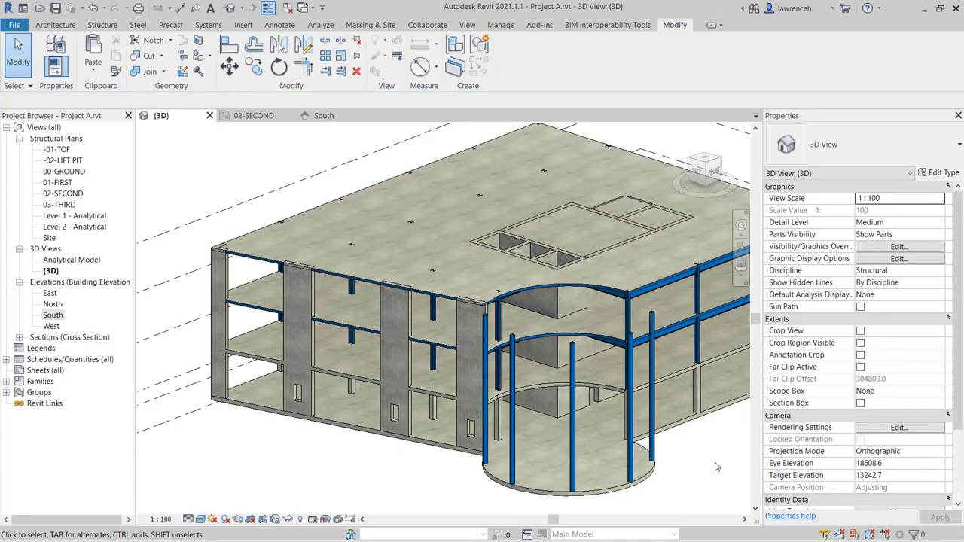